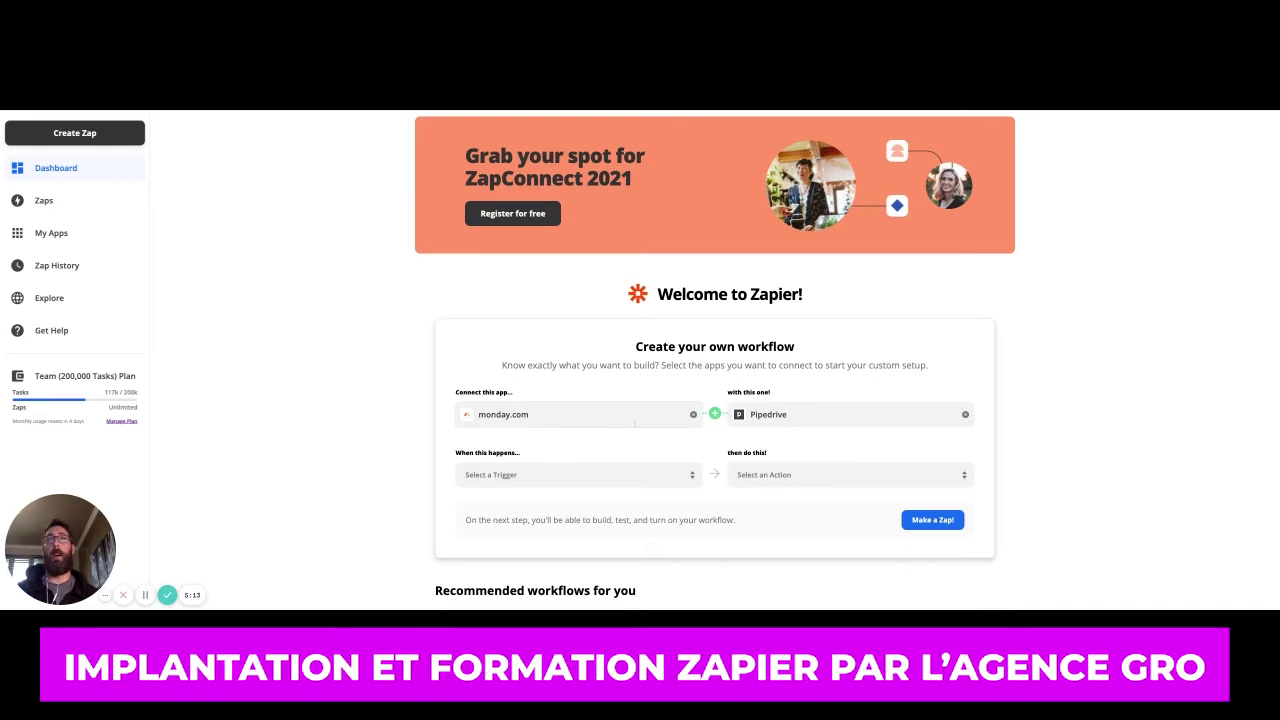
# - Replace Pipedrive with Google Sheets as the app connected to monday.com in the custom workflow
pyautogui.click(680, 413)
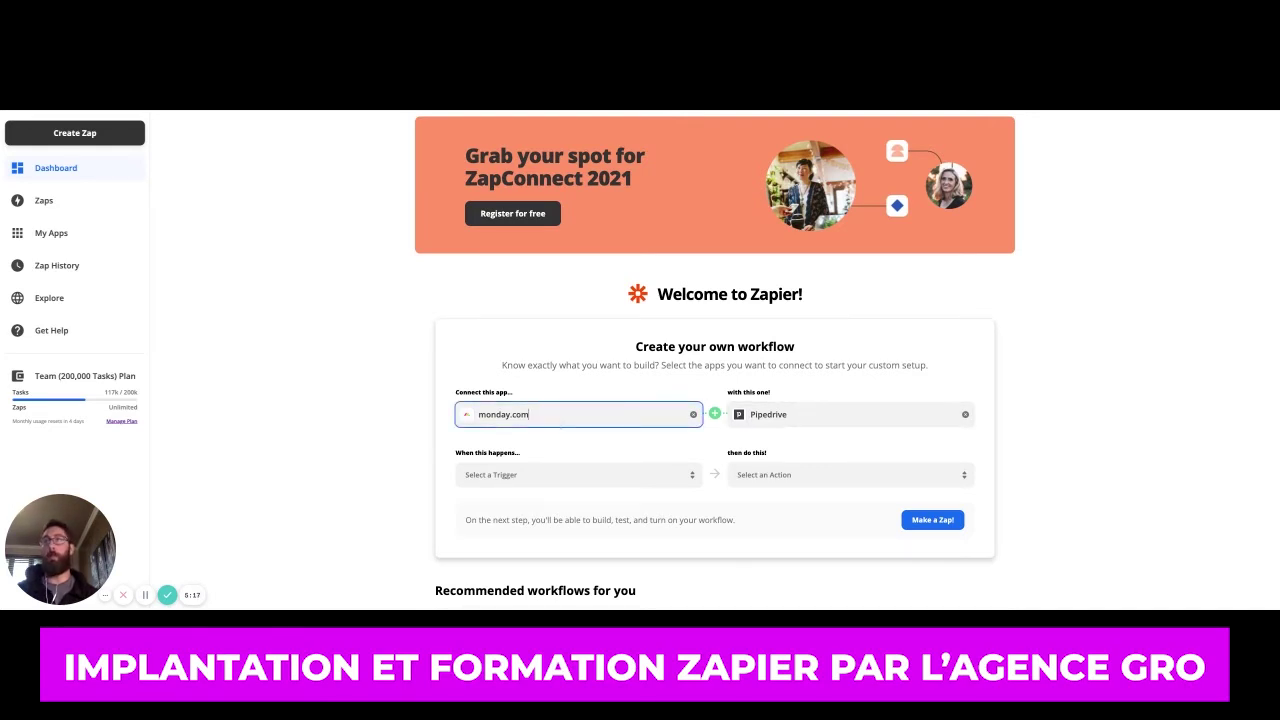
pyautogui.click(951, 414)
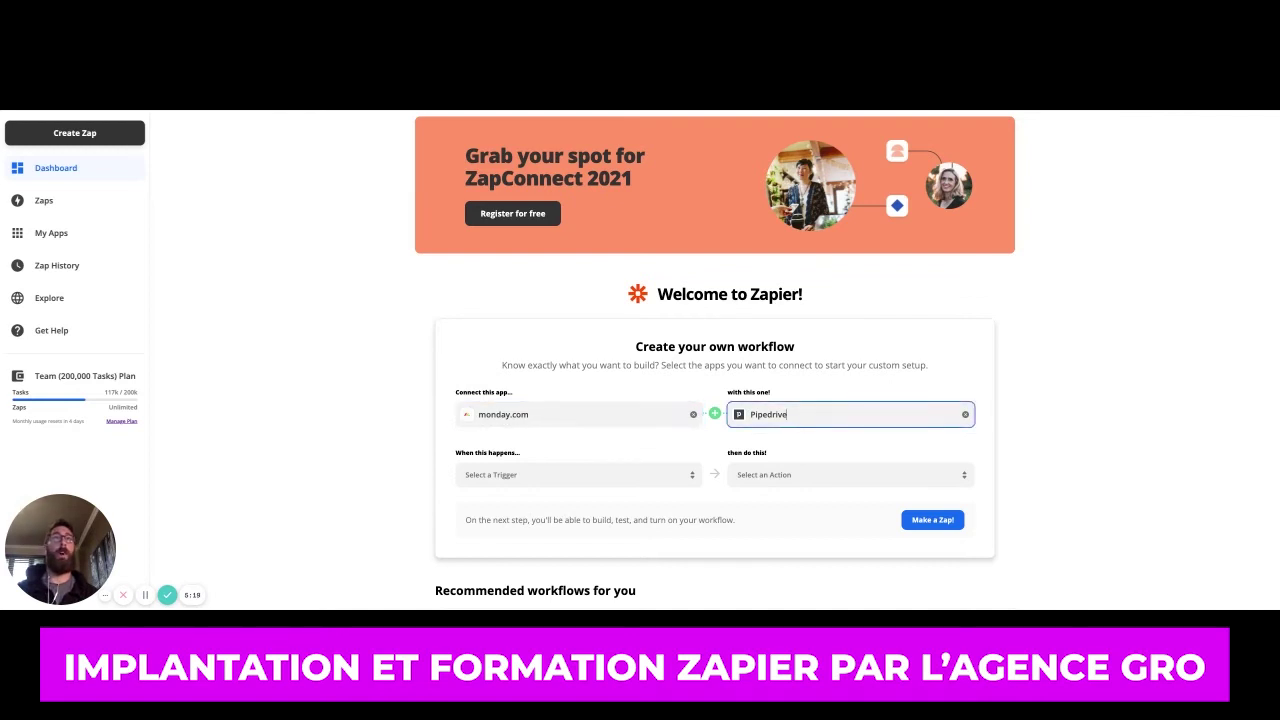
pyautogui.click(965, 414)
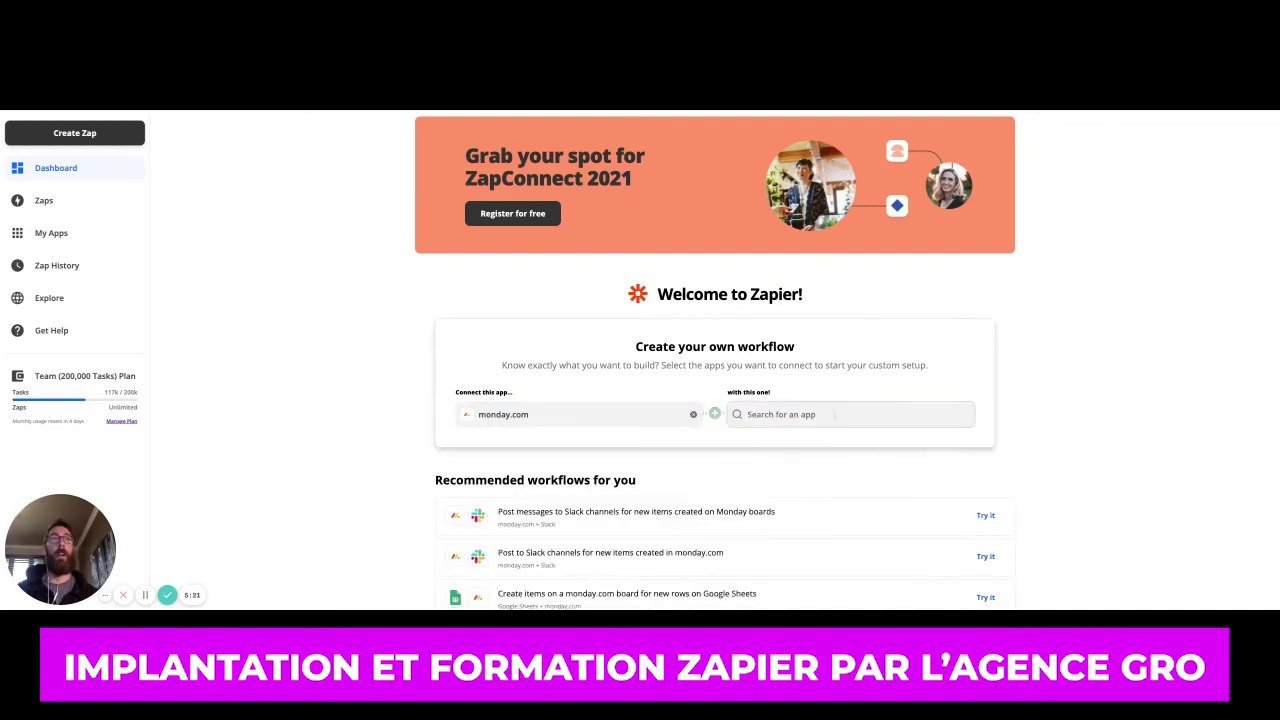
pyautogui.write('goog')
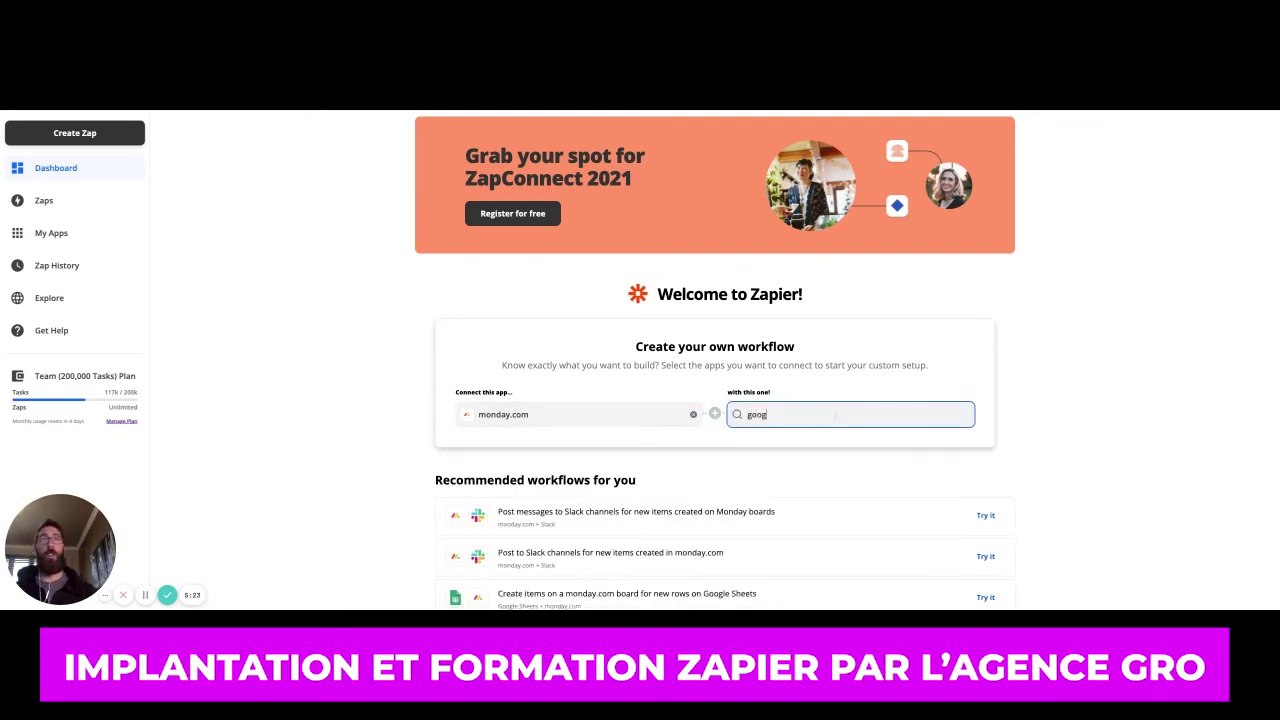
pyautogui.click(782, 445)
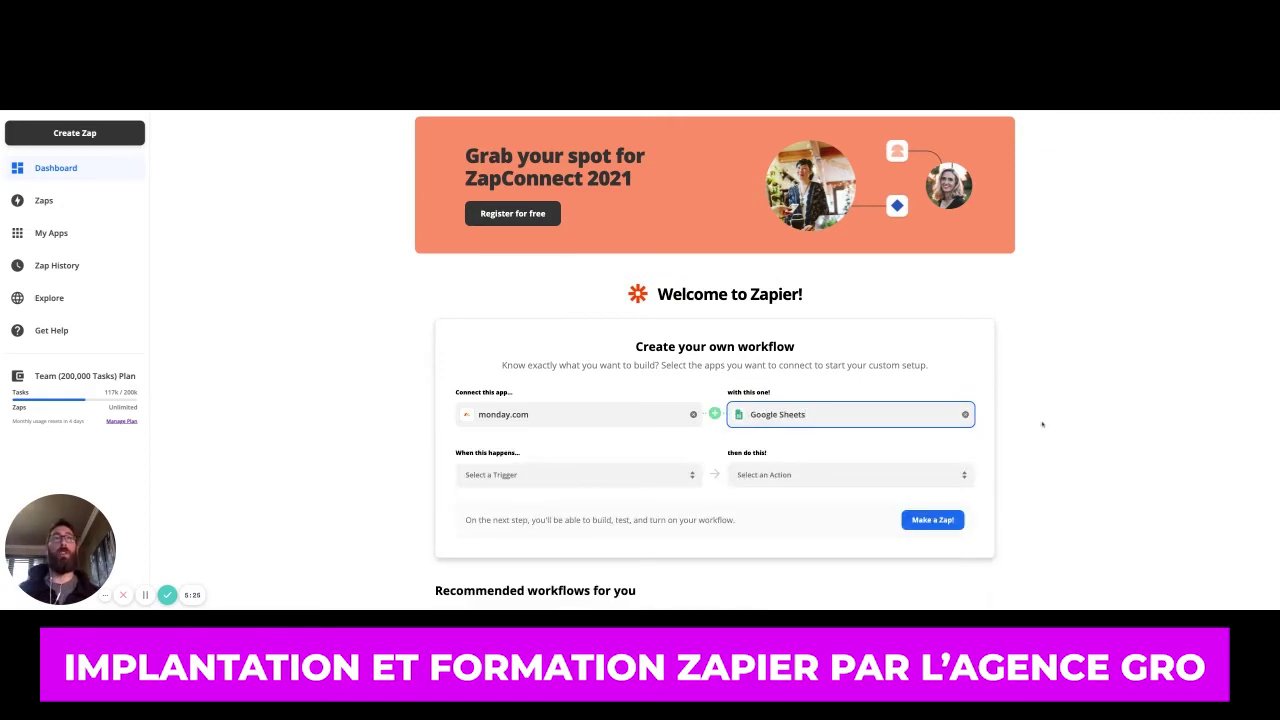
pyautogui.scroll(-1, 628, 382)
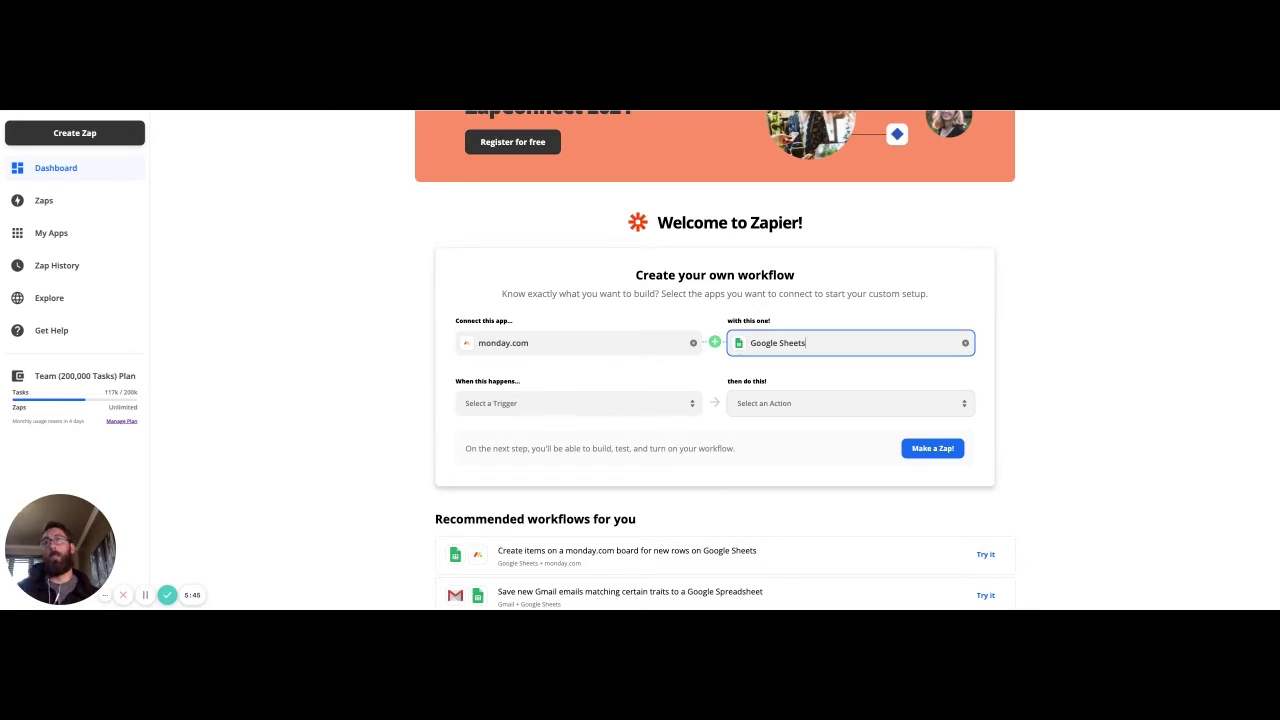
pyautogui.scroll(1, 721, 446)
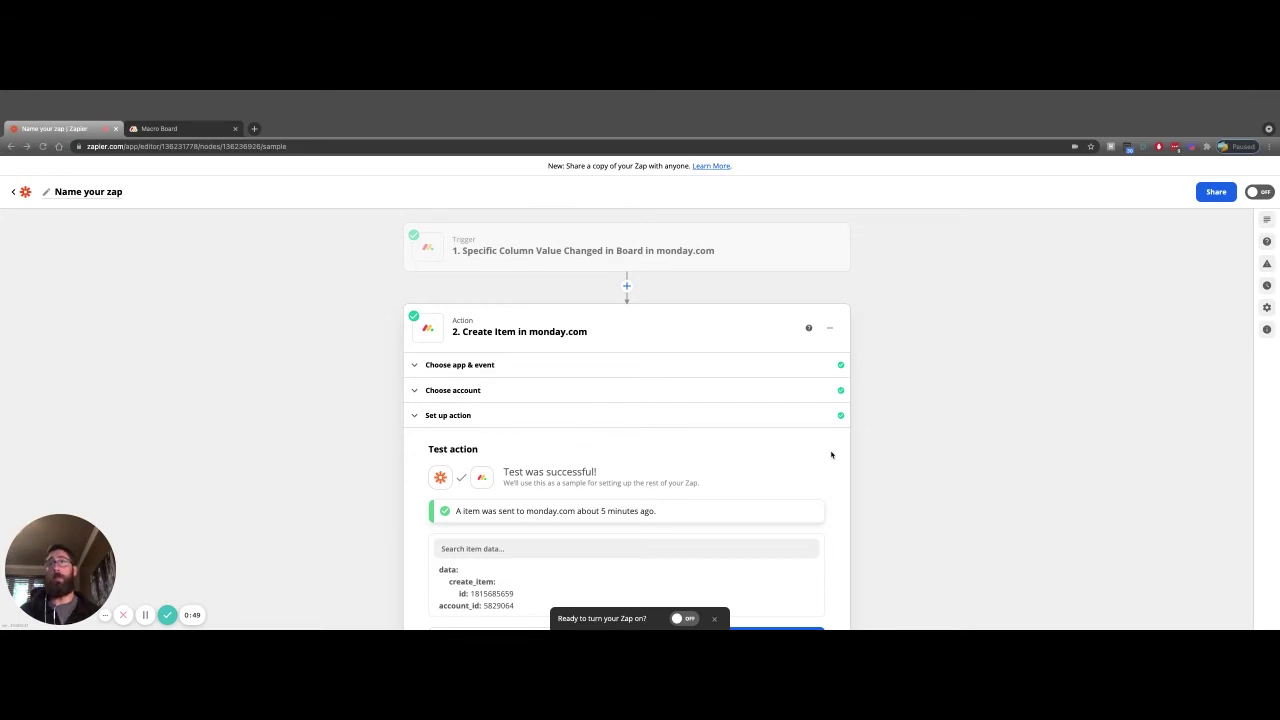
# - Switch to monday.com to look over the request groups on the Macro Board, and return to the Zap editor
pyautogui.scroll(-2, 1103, 457)
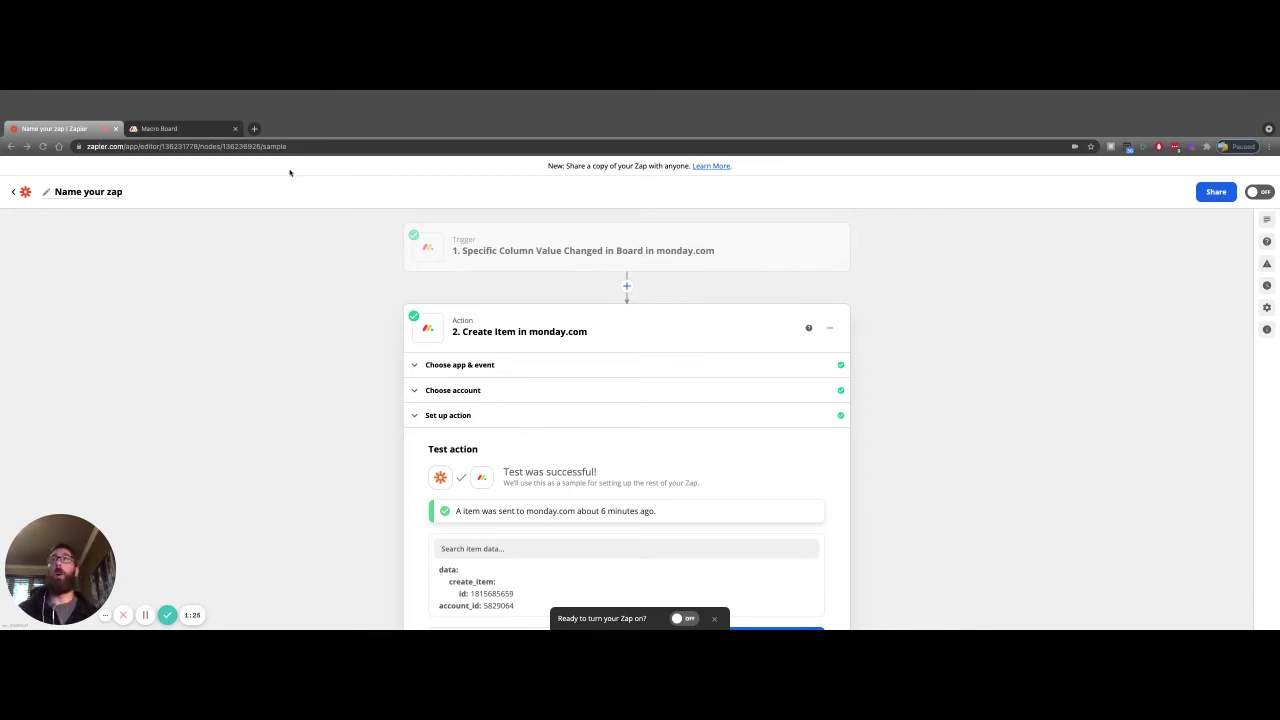
pyautogui.click(160, 129)
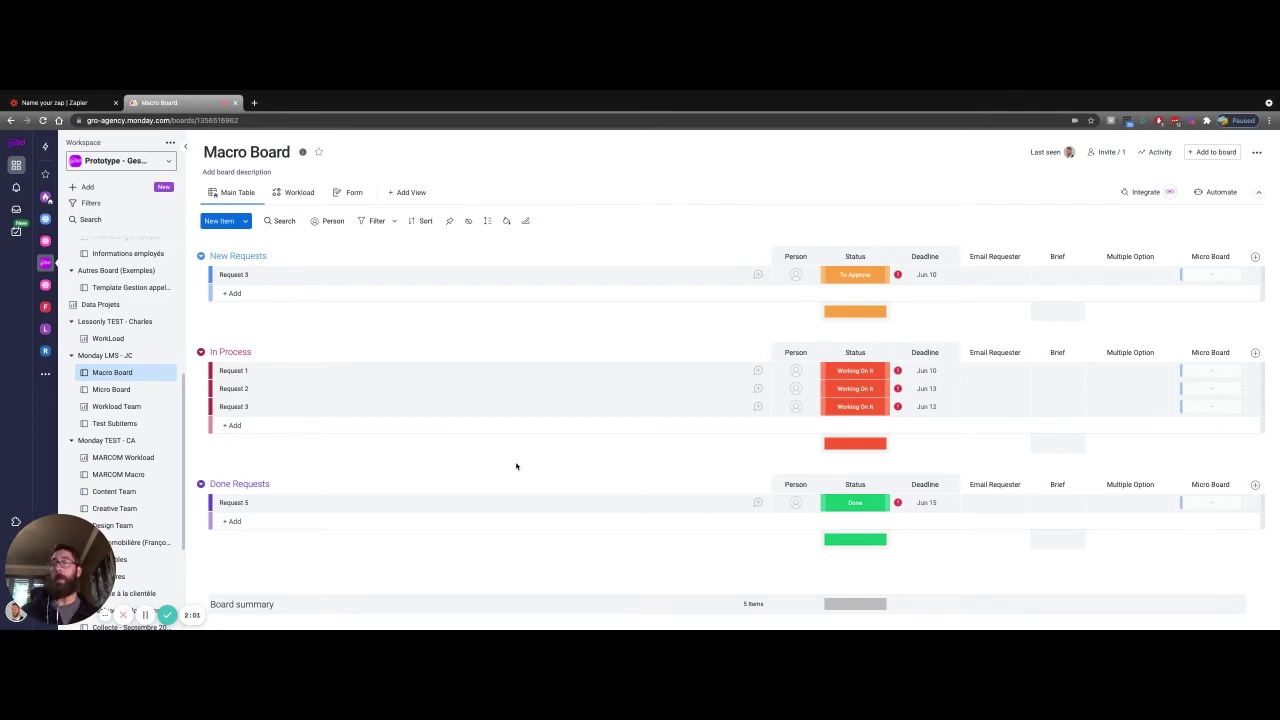
pyautogui.click(55, 102)
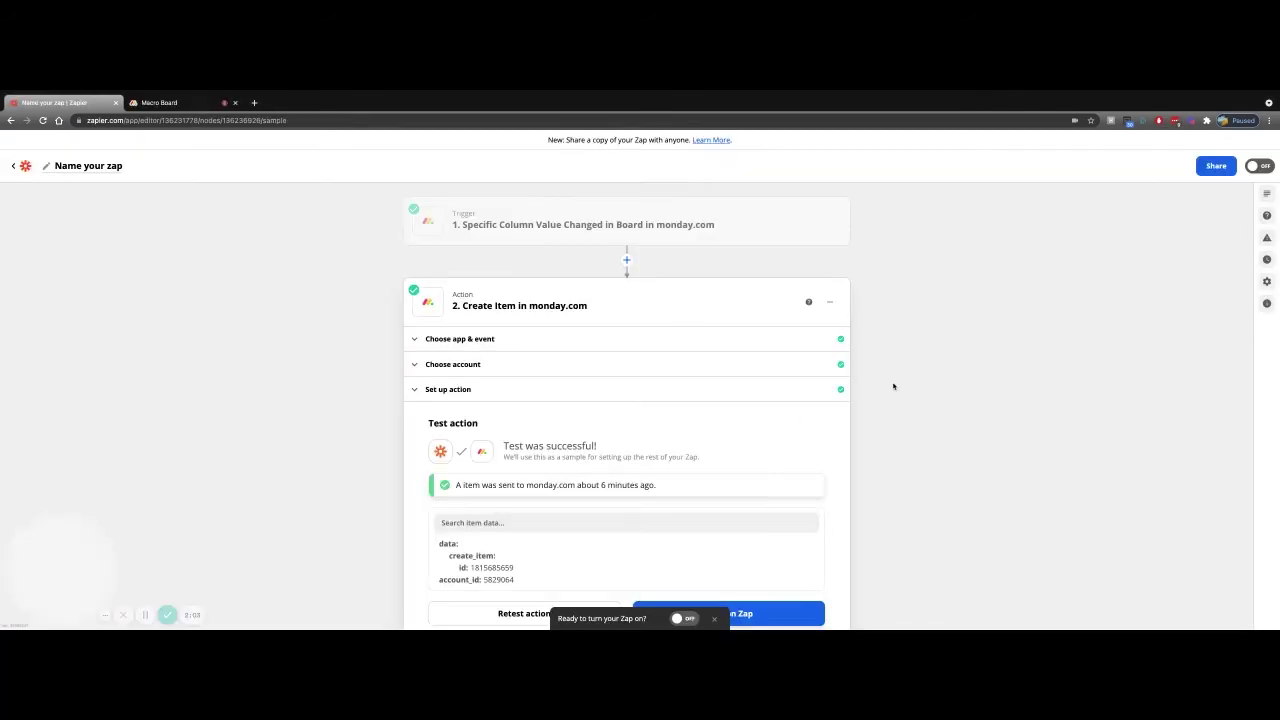
# - Examine the Specific Column Value Changed trigger's board and column setup and the sample data in its test event
pyautogui.click(814, 220)
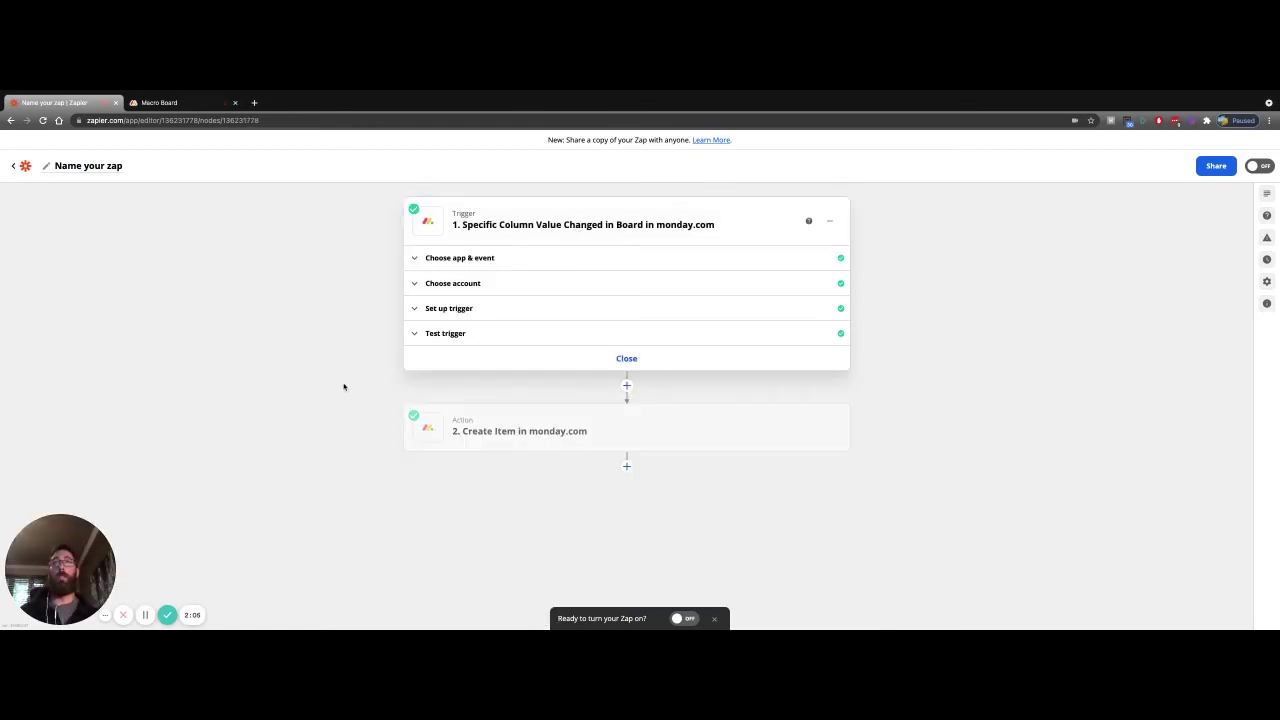
pyautogui.click(449, 309)
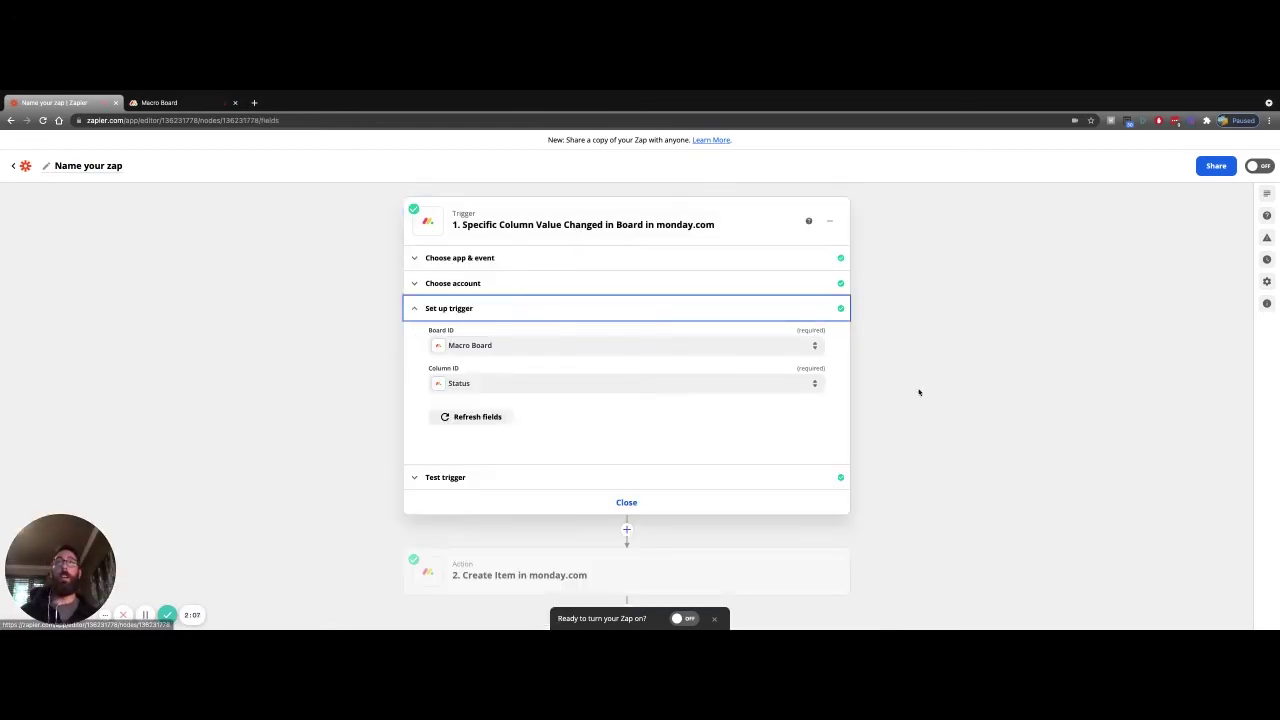
pyautogui.click(451, 479)
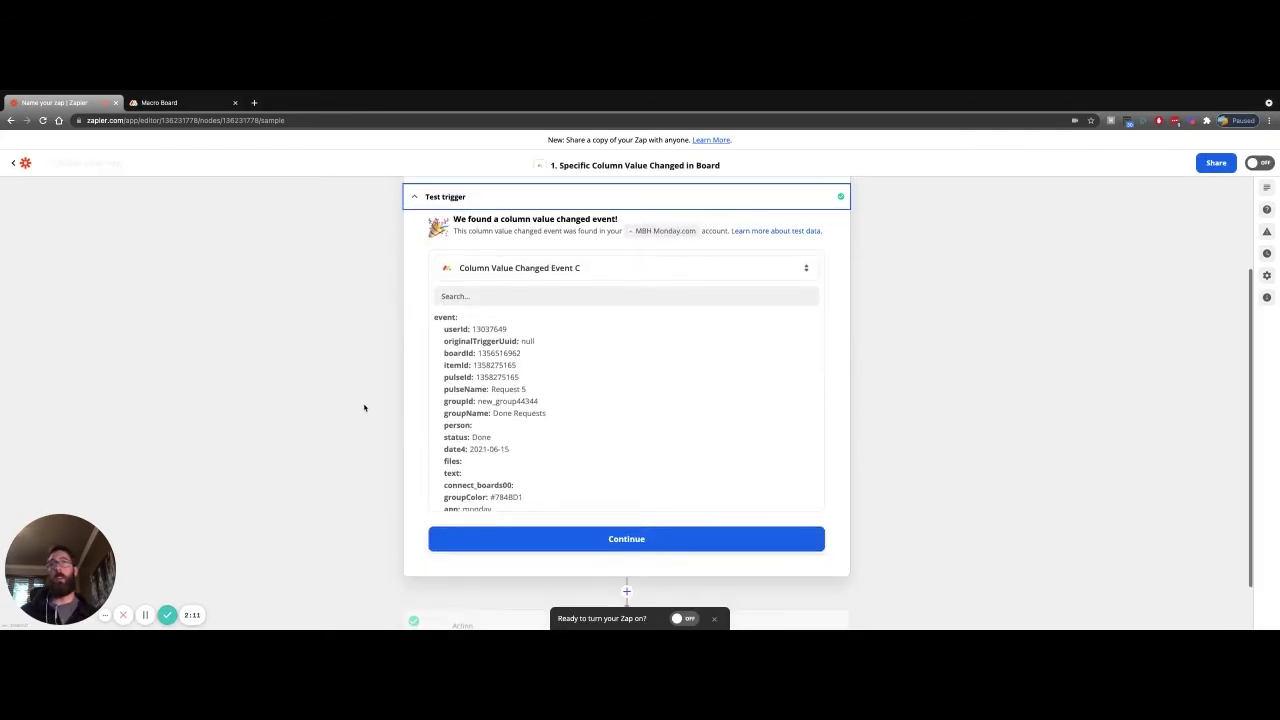
pyautogui.scroll(-5, 525, 457)
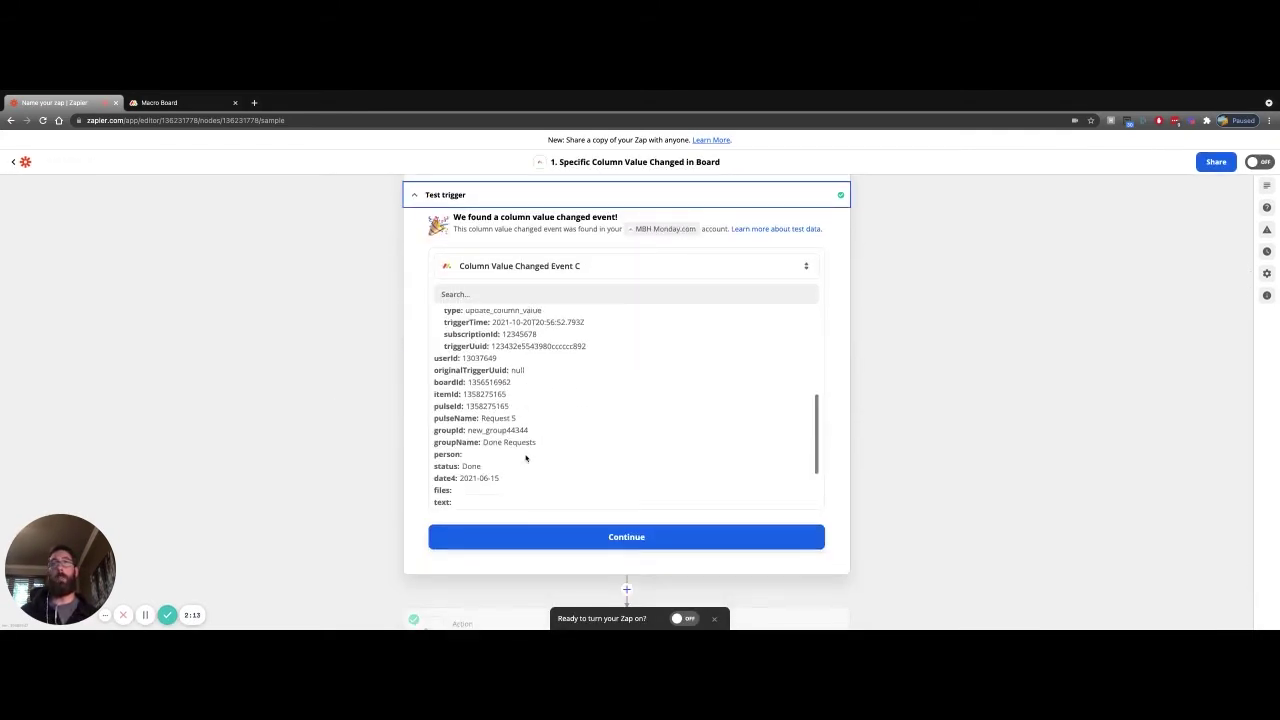
pyautogui.scroll(-5, 525, 457)
pyautogui.scroll(3, 335, 393)
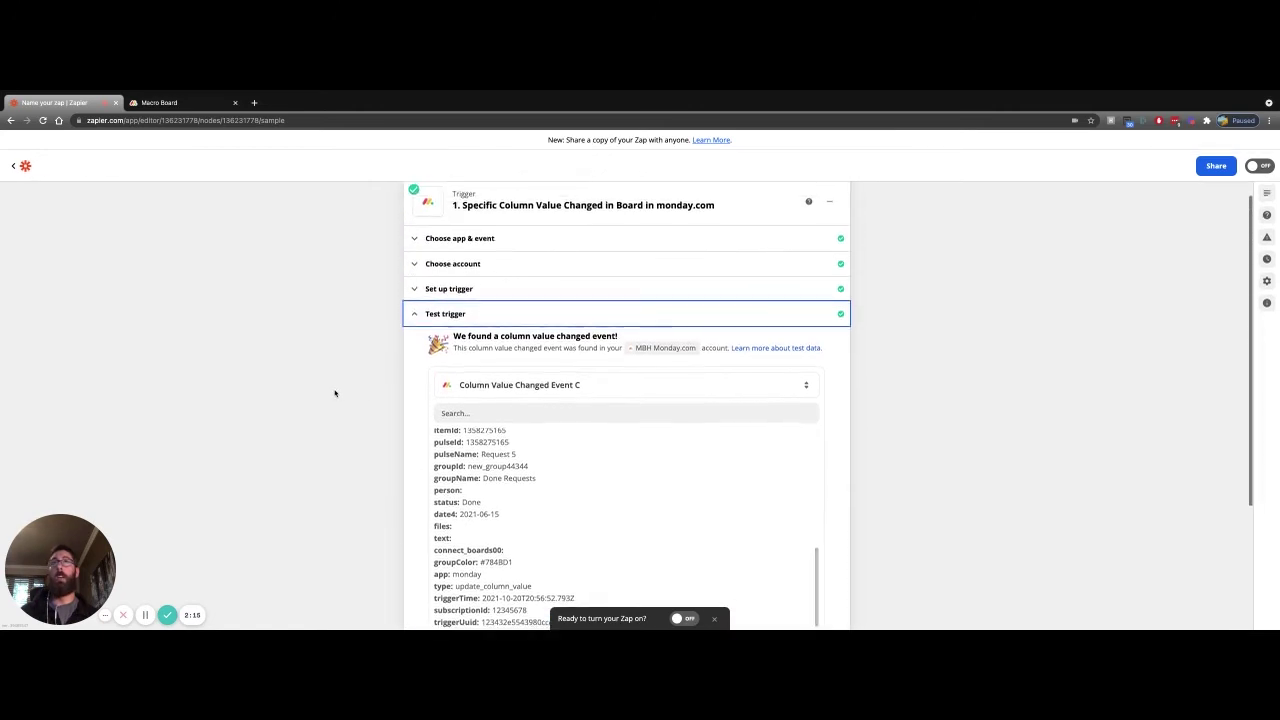
pyautogui.scroll(1, 523, 283)
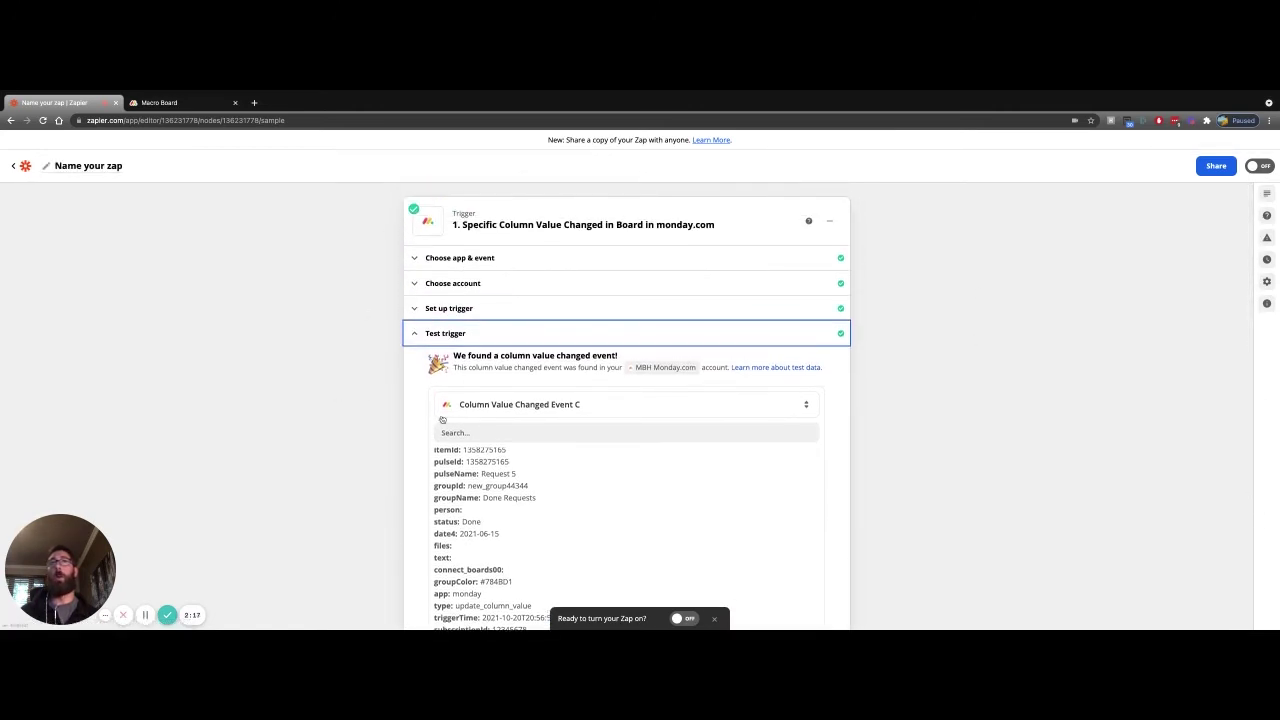
pyautogui.scroll(-5, 318, 491)
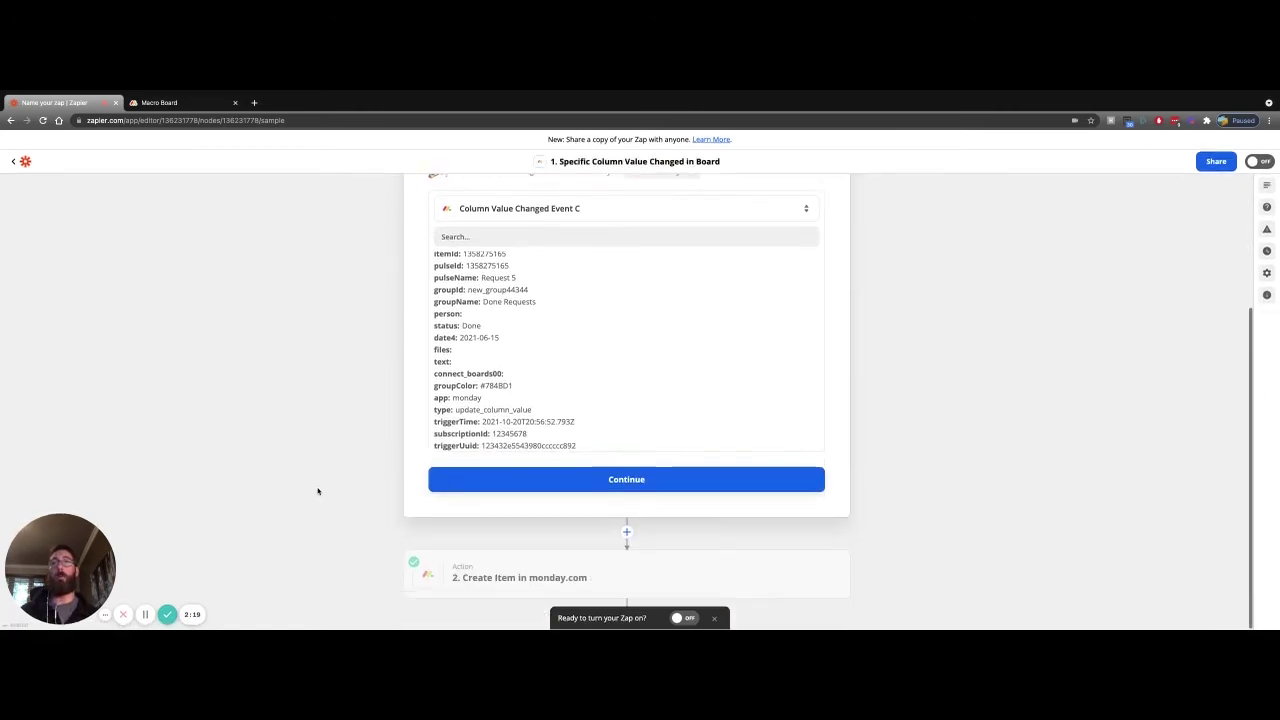
# - Examine the Create Item action's setup, reading the board, group, item name, person, status, deadline and email fields
pyautogui.click(560, 574)
pyautogui.moveTo(626, 198)
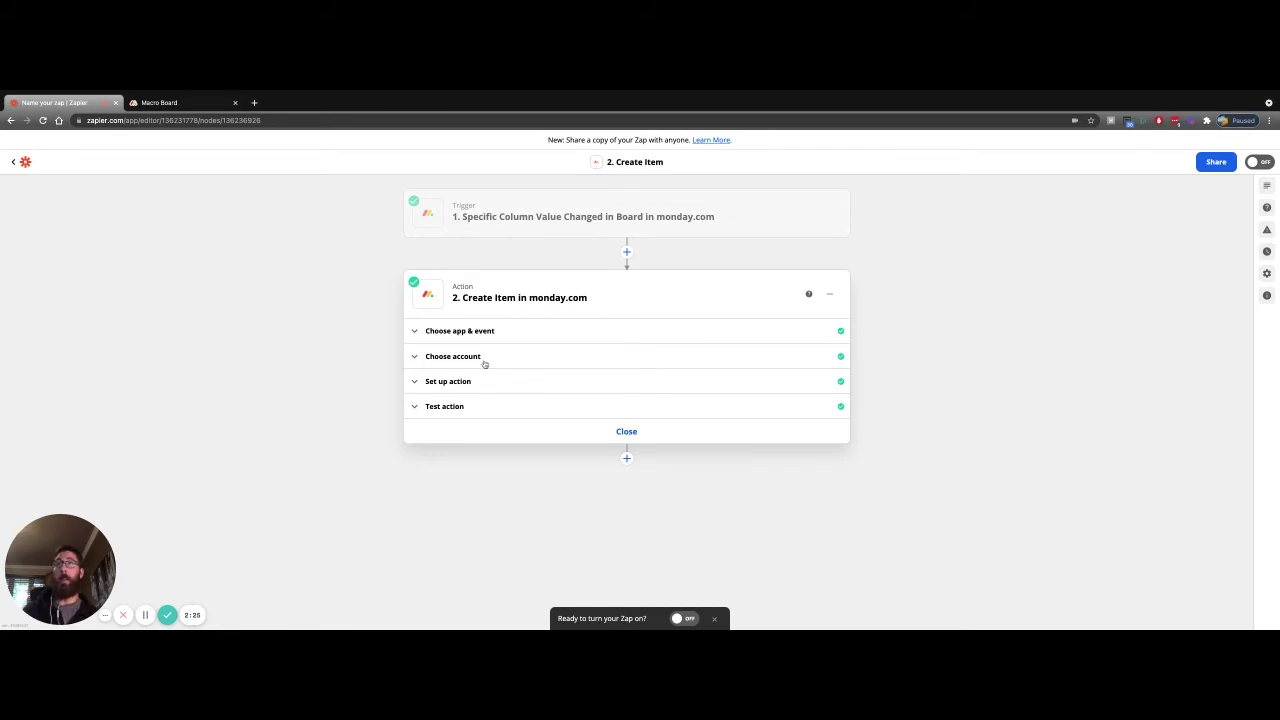
pyautogui.click(461, 382)
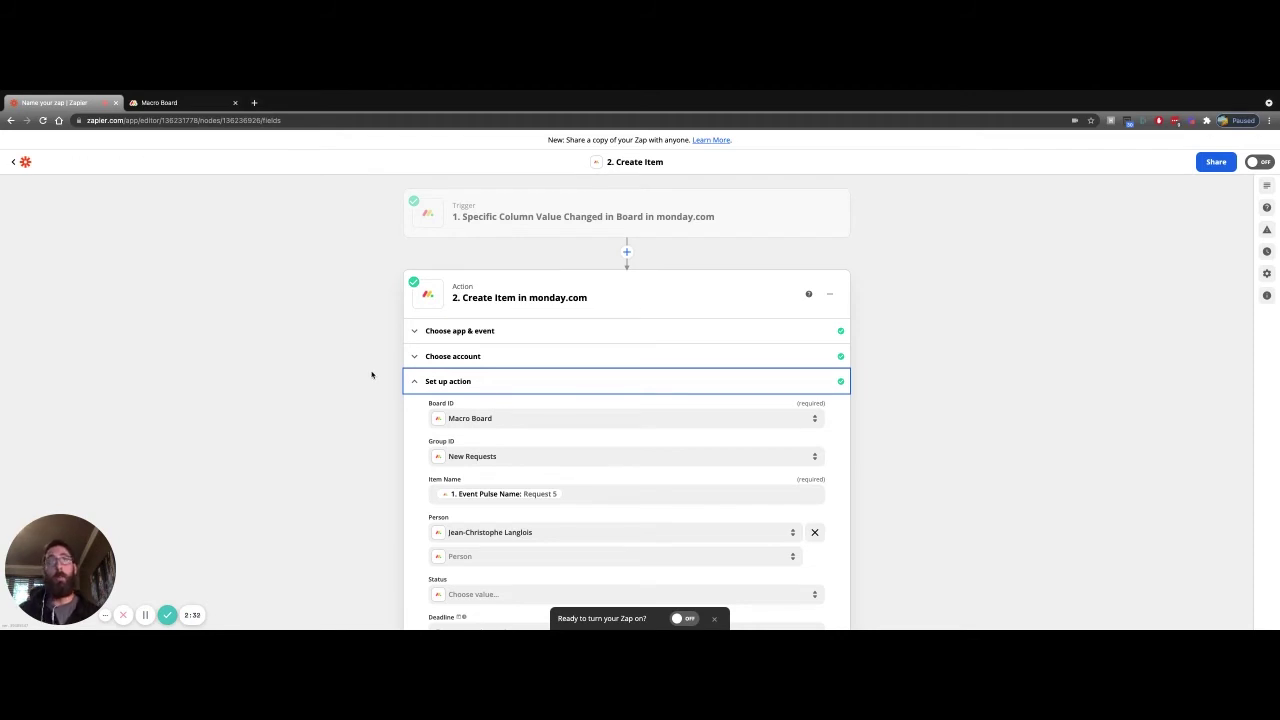
pyautogui.scroll(1, 954, 350)
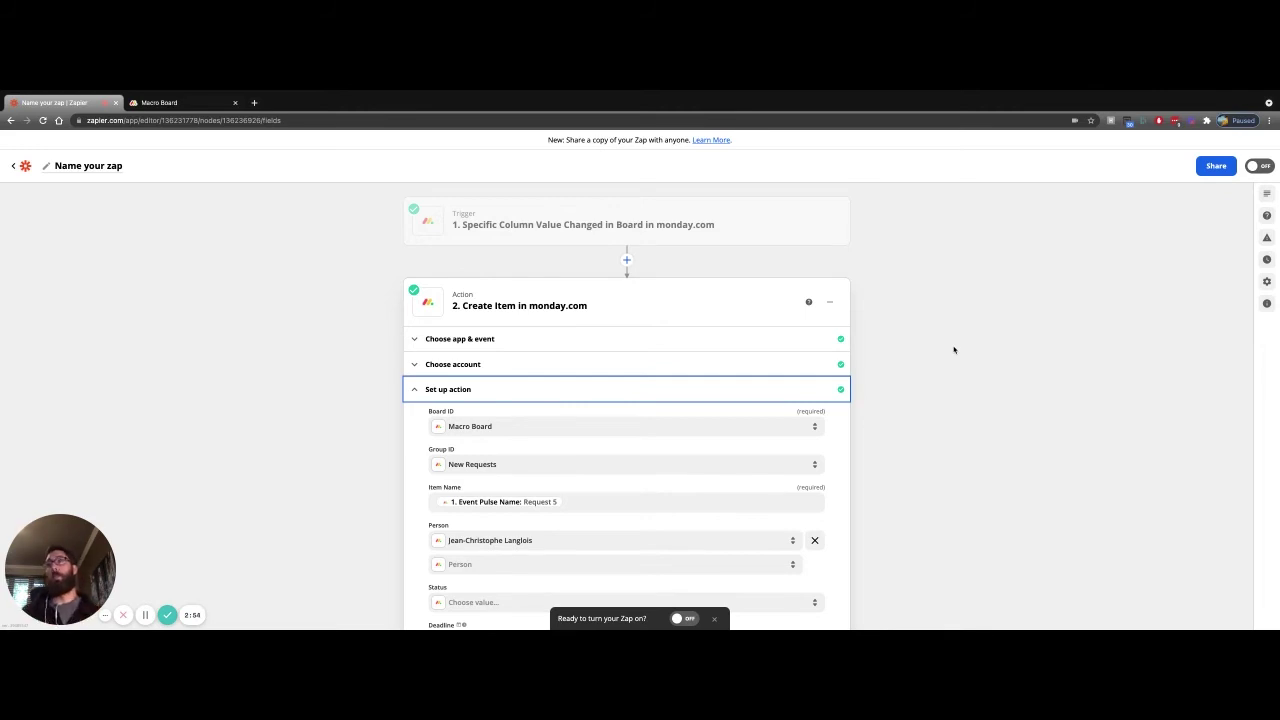
pyautogui.scroll(-2, 956, 396)
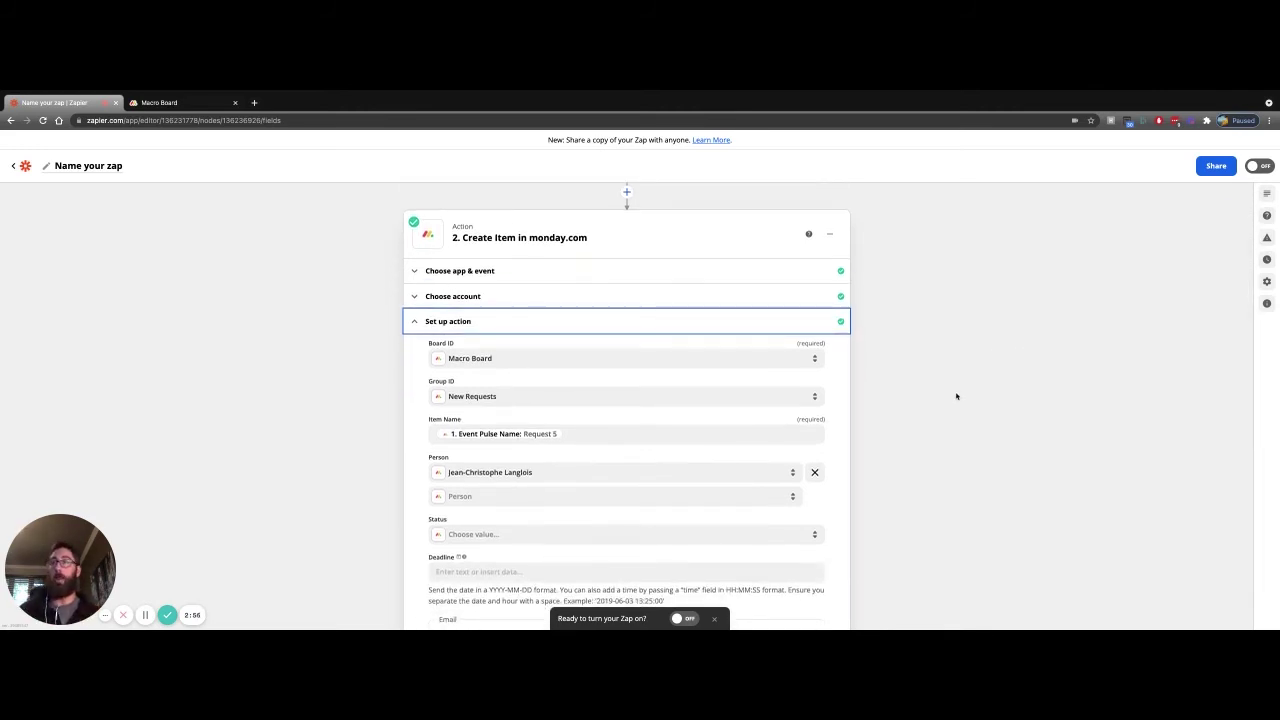
pyautogui.scroll(3, 956, 396)
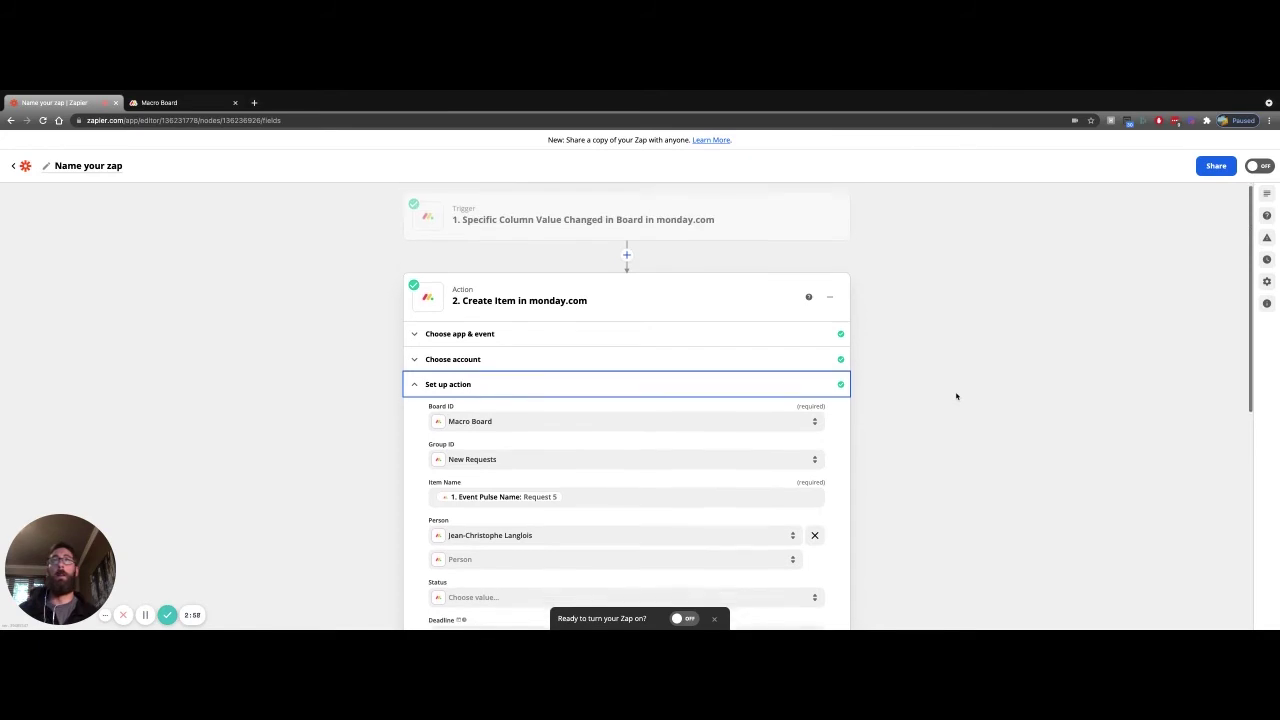
pyautogui.scroll(-1, 986, 389)
pyautogui.scroll(1, 986, 391)
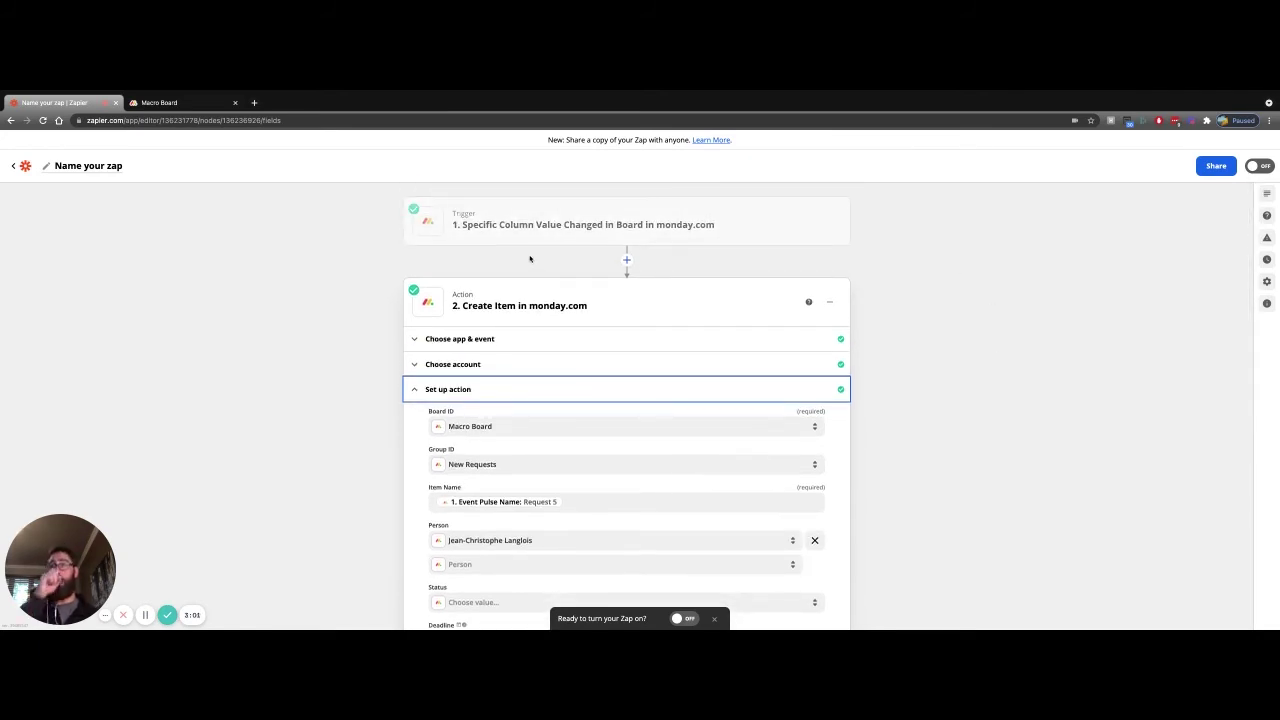
pyautogui.scroll(-3, 864, 419)
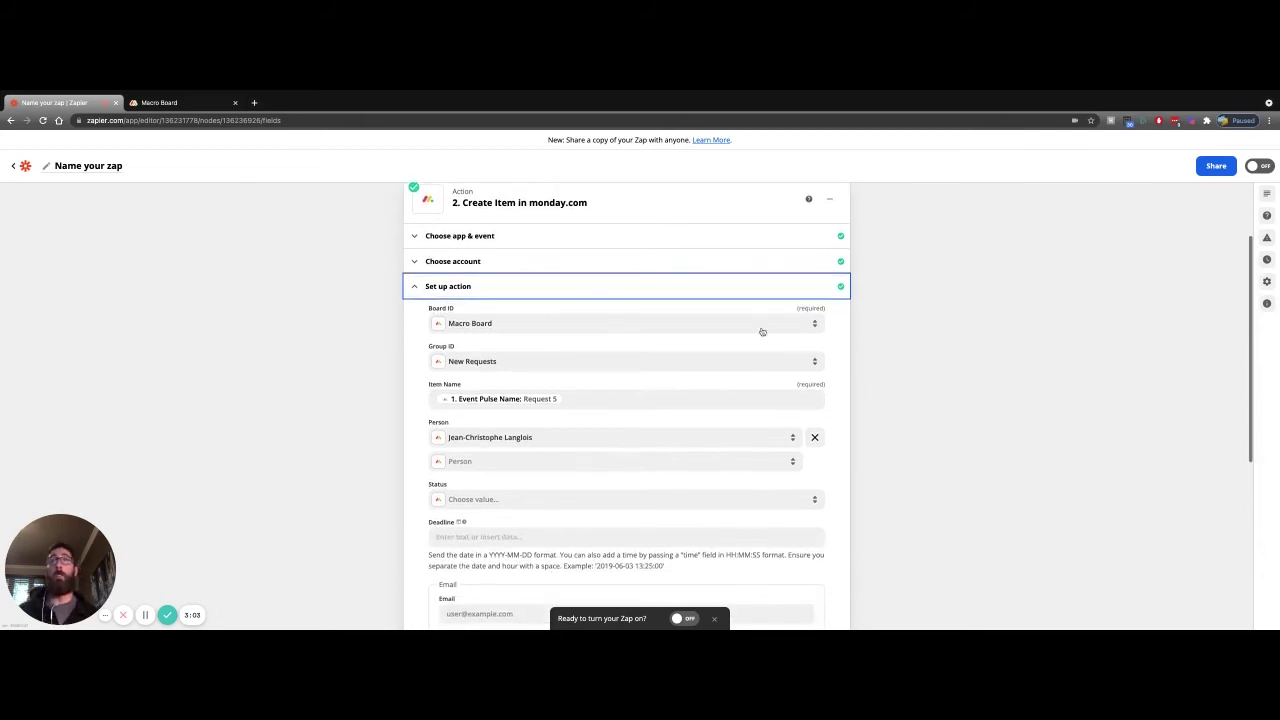
pyautogui.scroll(1, 600, 300)
pyautogui.scroll(-3, 634, 348)
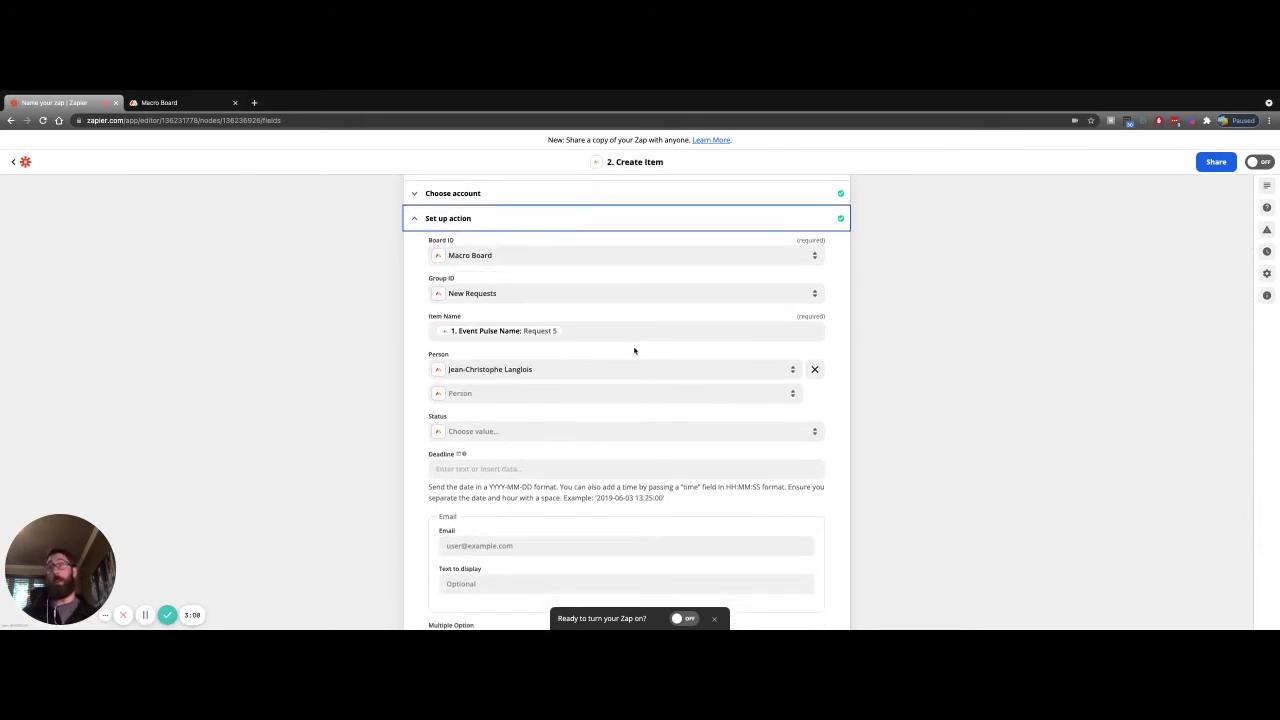
pyautogui.scroll(3, 666, 366)
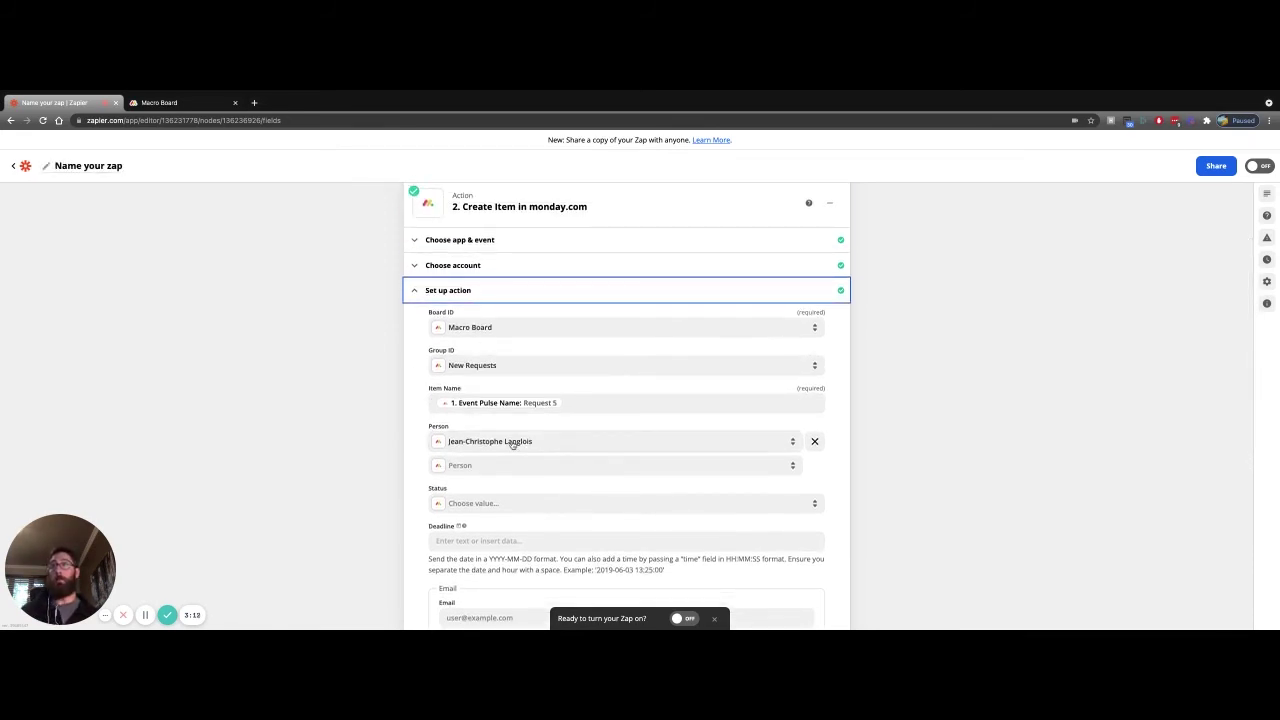
pyautogui.scroll(-2, 512, 444)
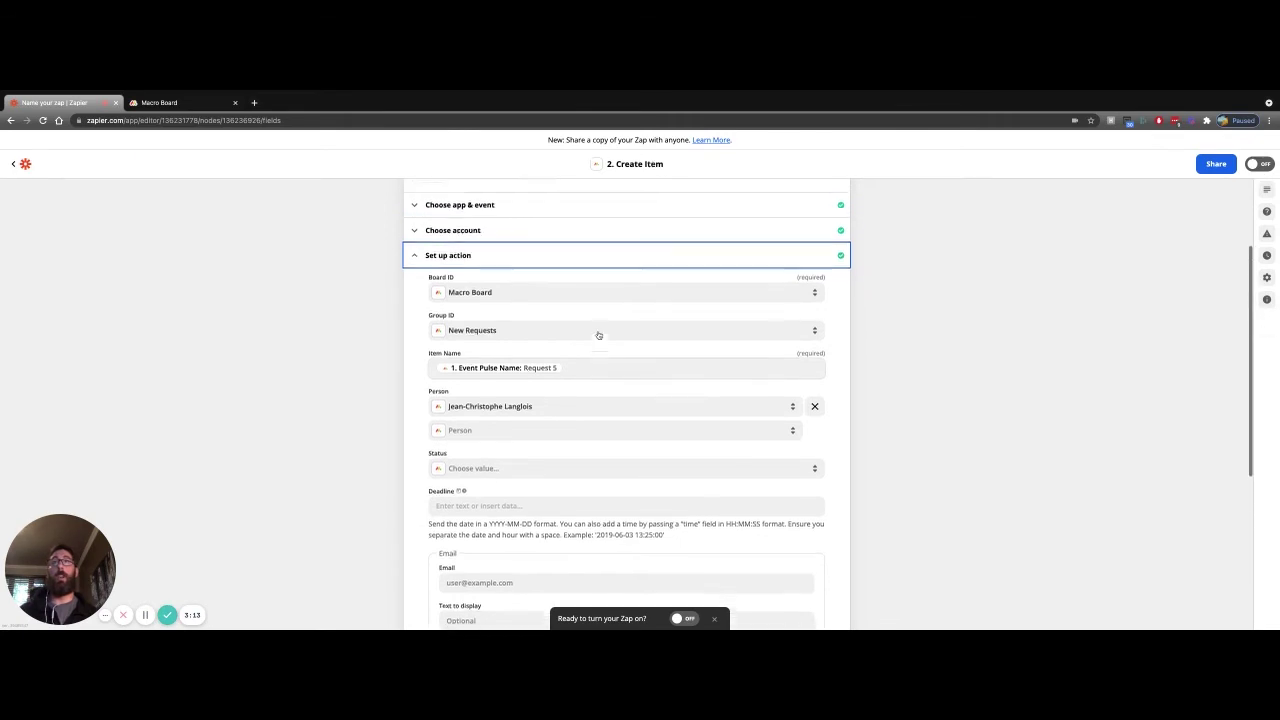
pyautogui.scroll(-1, 543, 426)
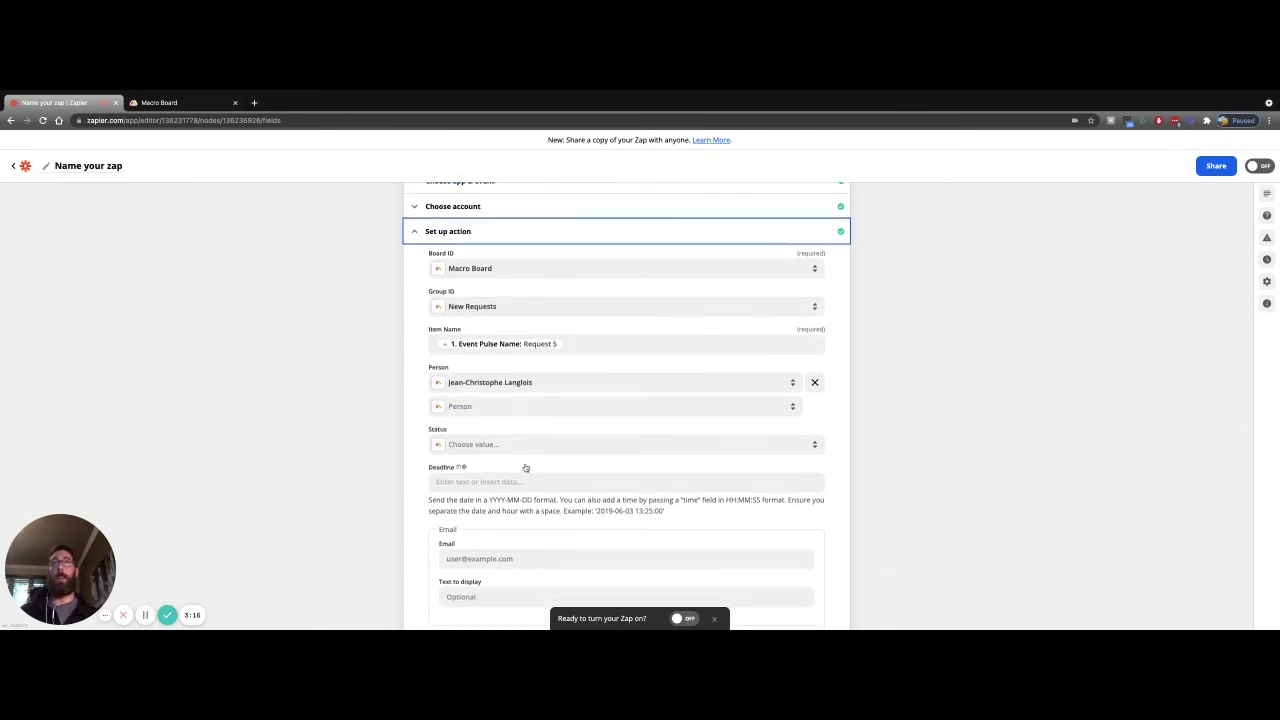
pyautogui.scroll(2, 581, 418)
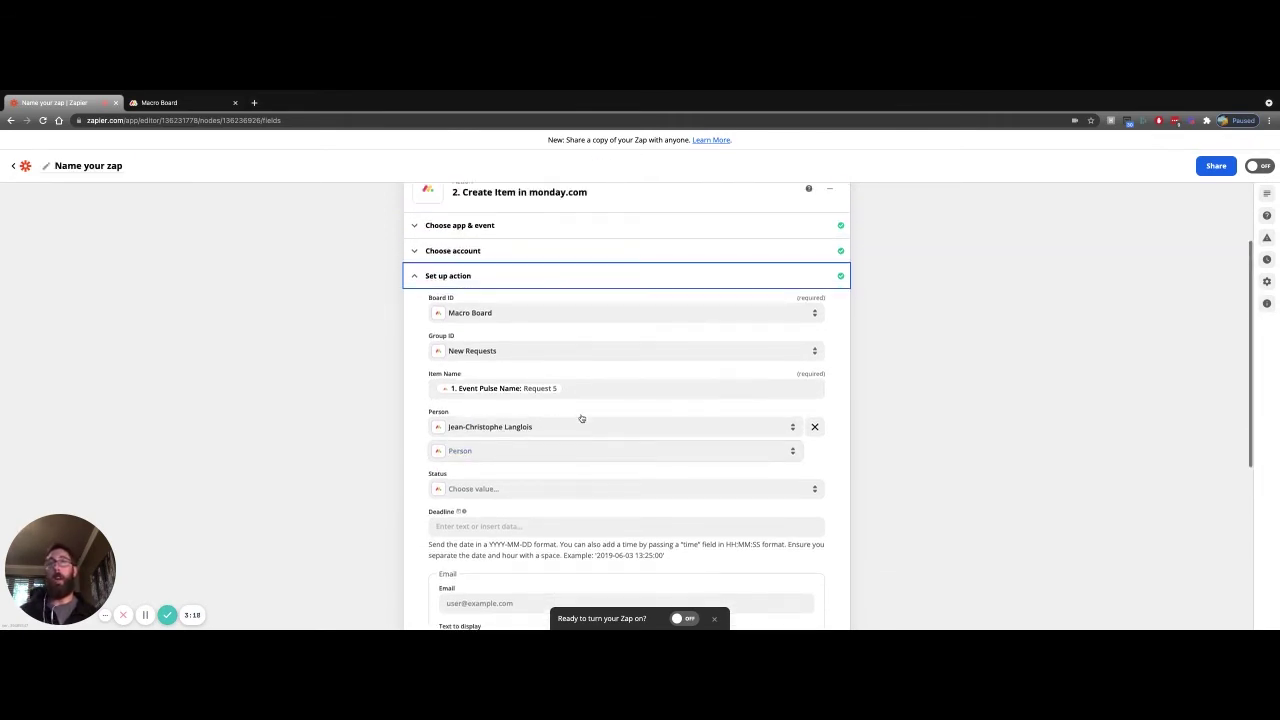
pyautogui.scroll(-4, 551, 459)
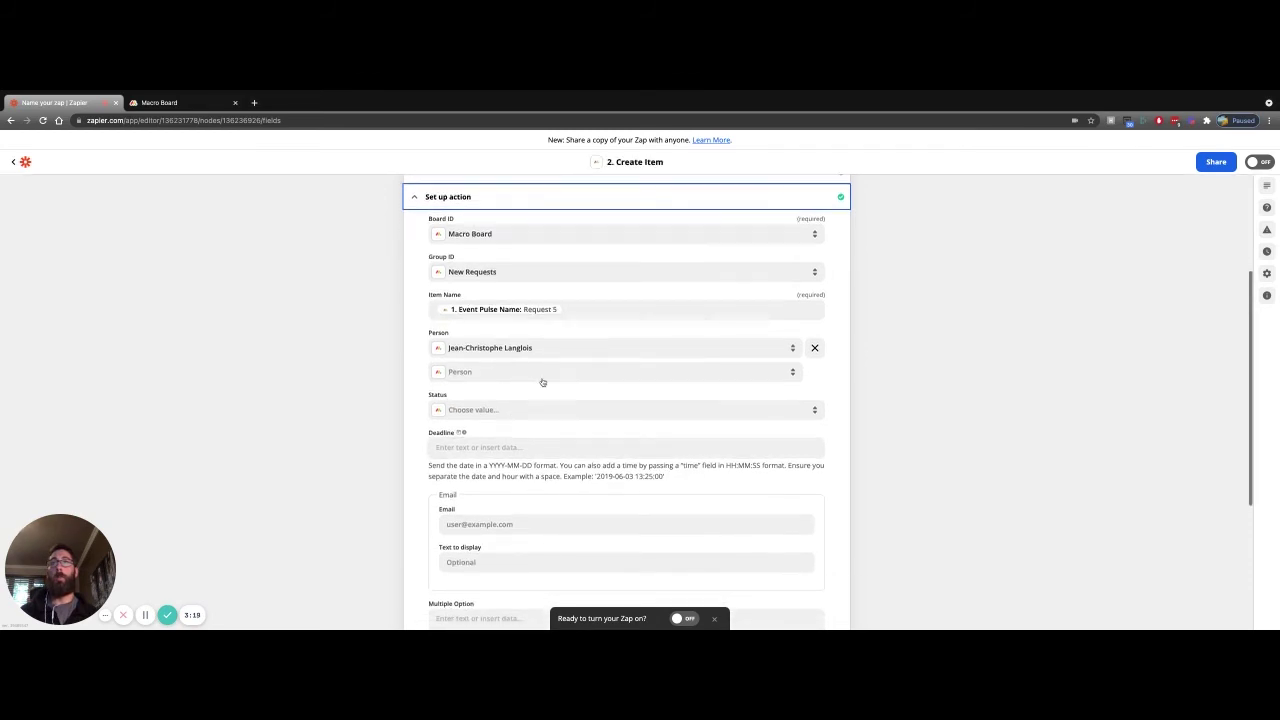
# - Check the choices available for the Create Item action's Person field, leaving the selected person in place
pyautogui.click(572, 348)
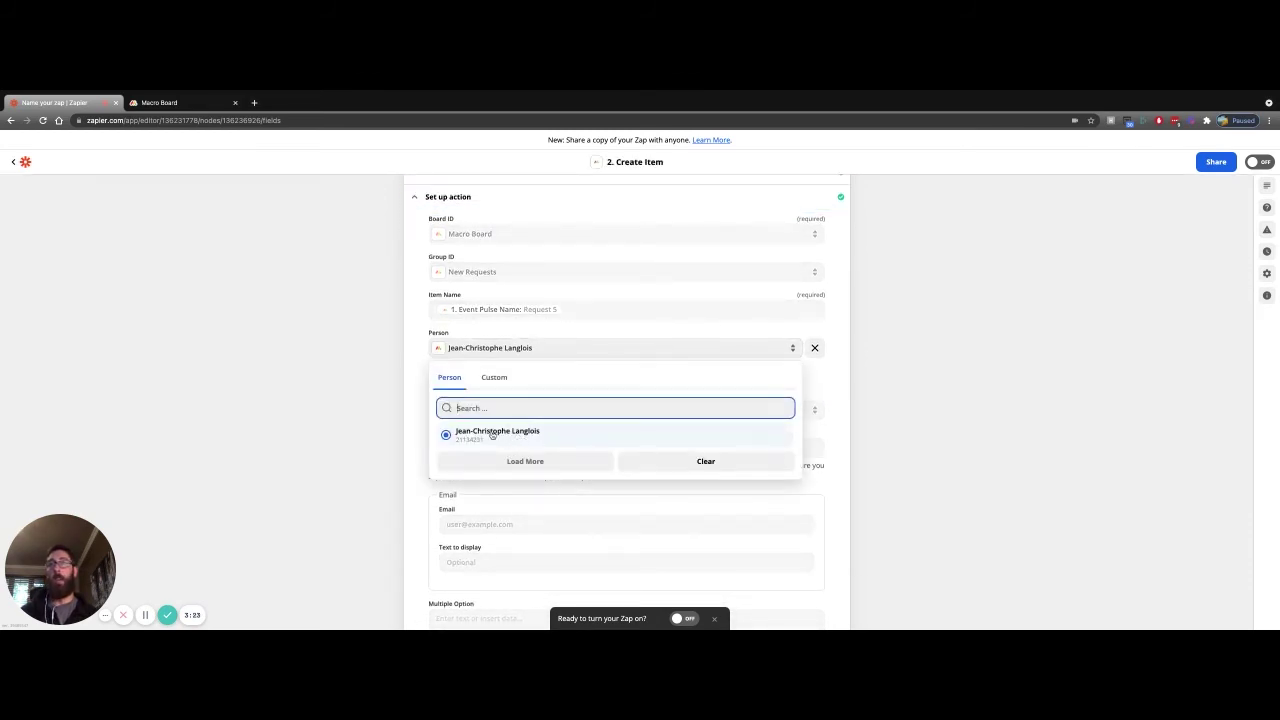
pyautogui.click(376, 372)
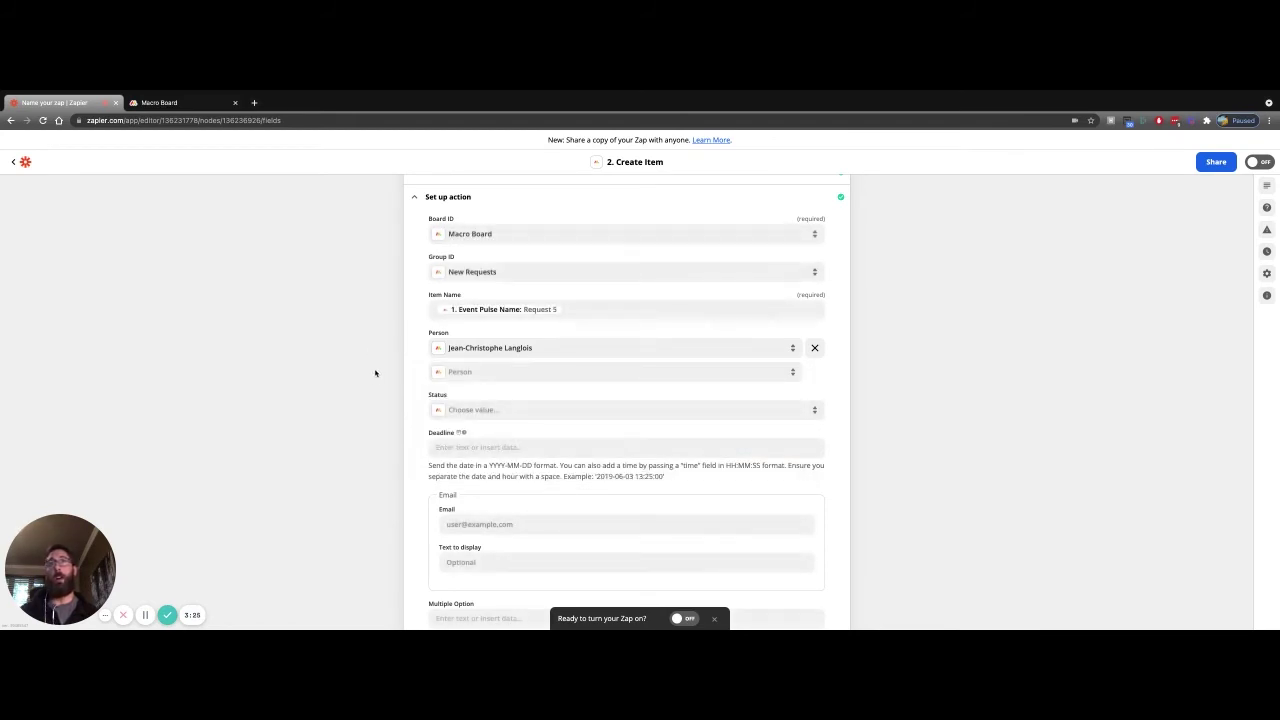
pyautogui.scroll(3, 366, 386)
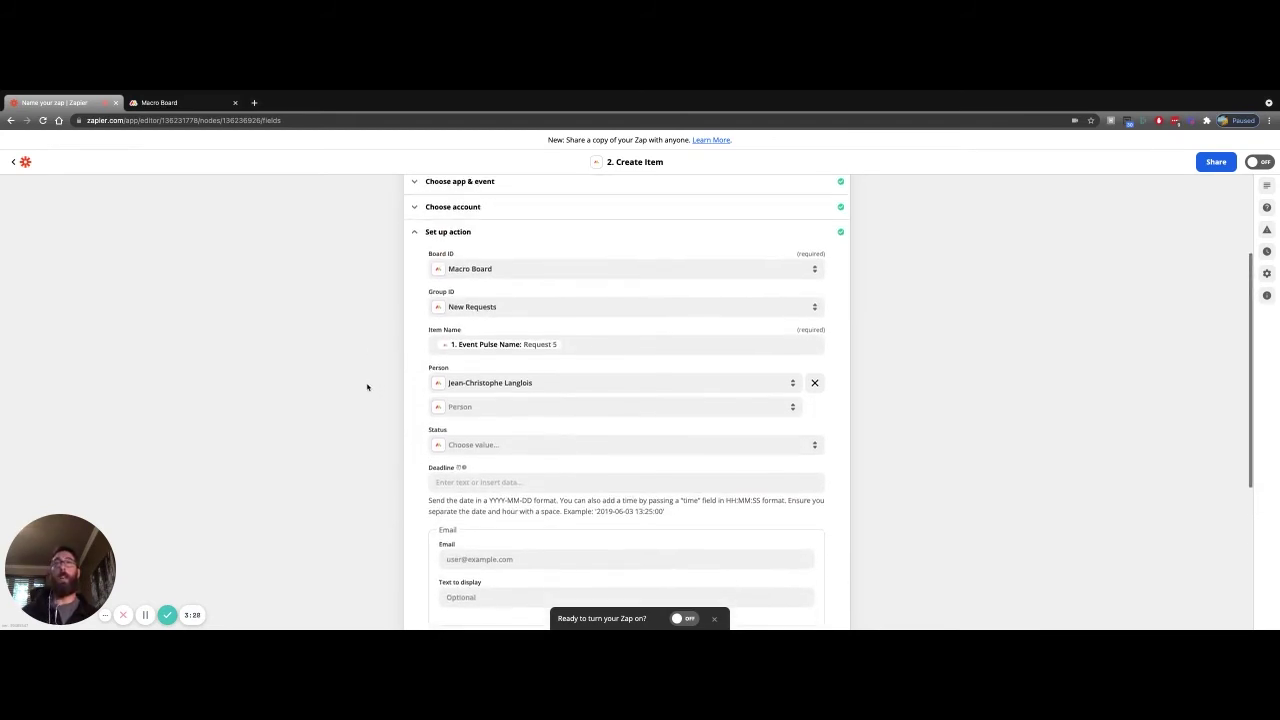
# - Check the trigger data available for the action's Item Name, and switch to monday.com to compare it with the Macro Board's requests
pyautogui.click(594, 381)
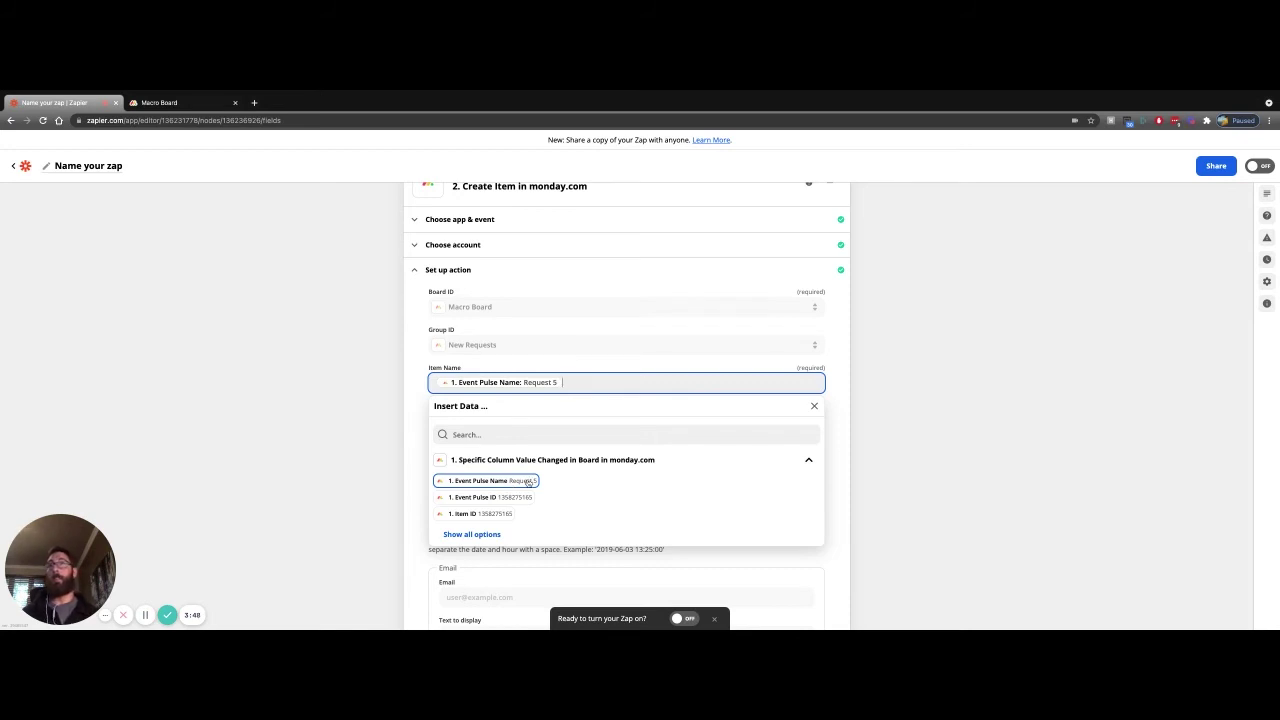
pyautogui.click(199, 104)
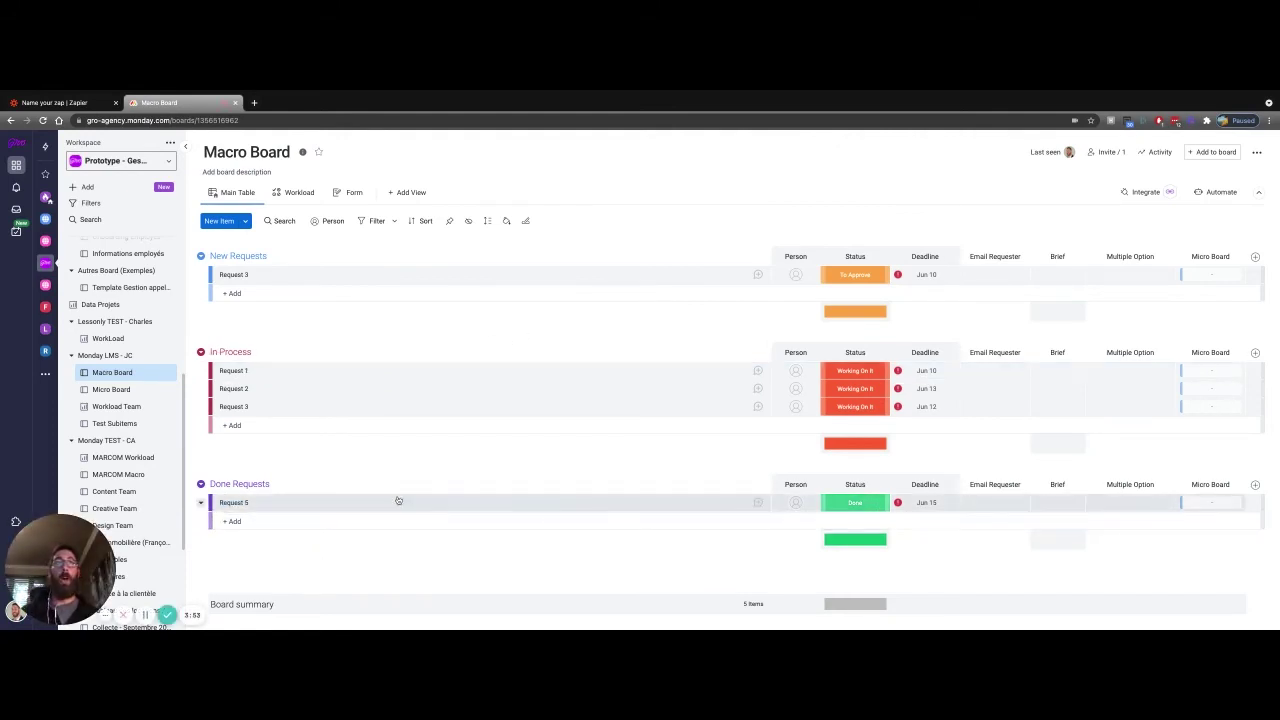
# - Switch back to Zapier and examine the Create Item action's Item Name mapping to Event Pulse Name and the trigger data available for it
pyautogui.click(253, 516)
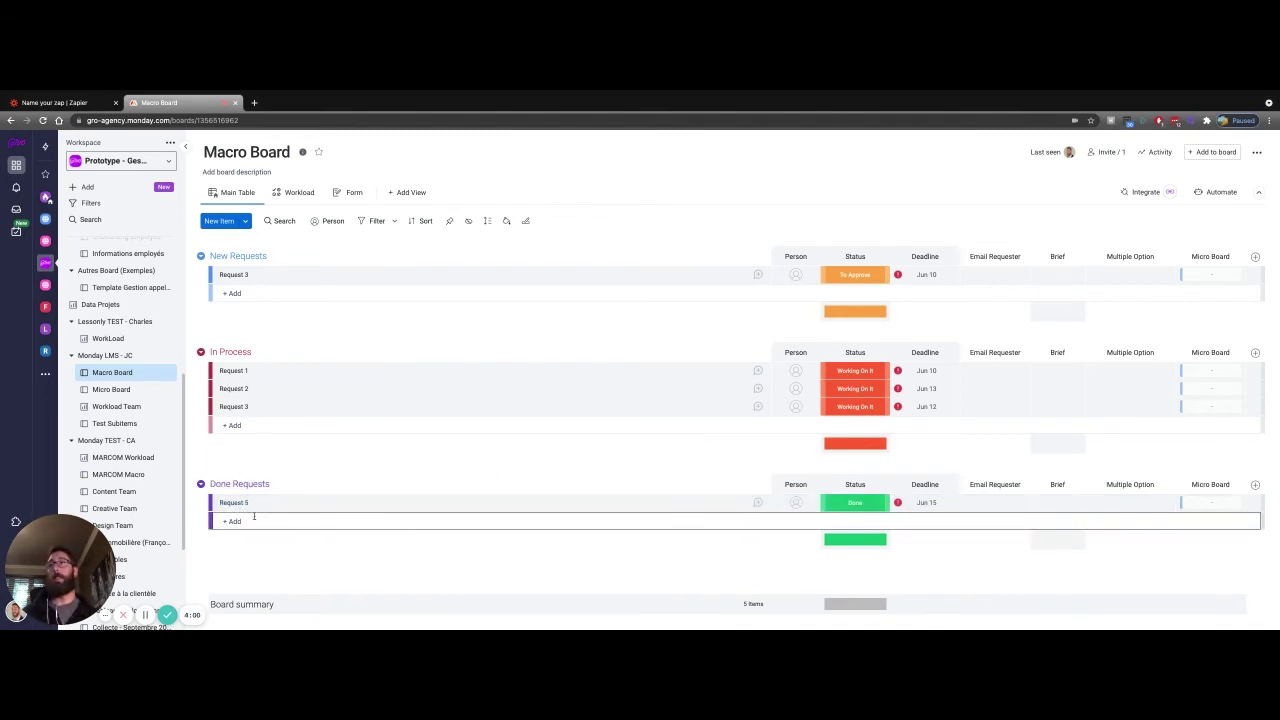
pyautogui.click(85, 104)
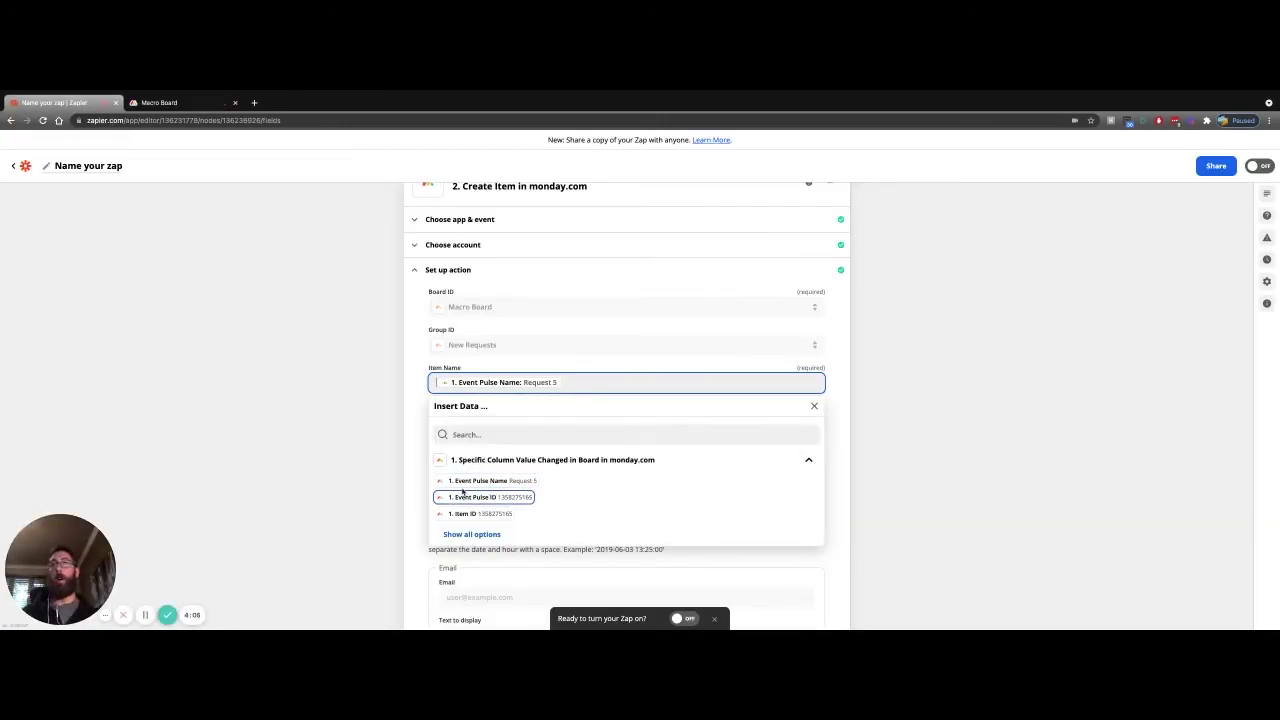
pyautogui.scroll(1, 361, 432)
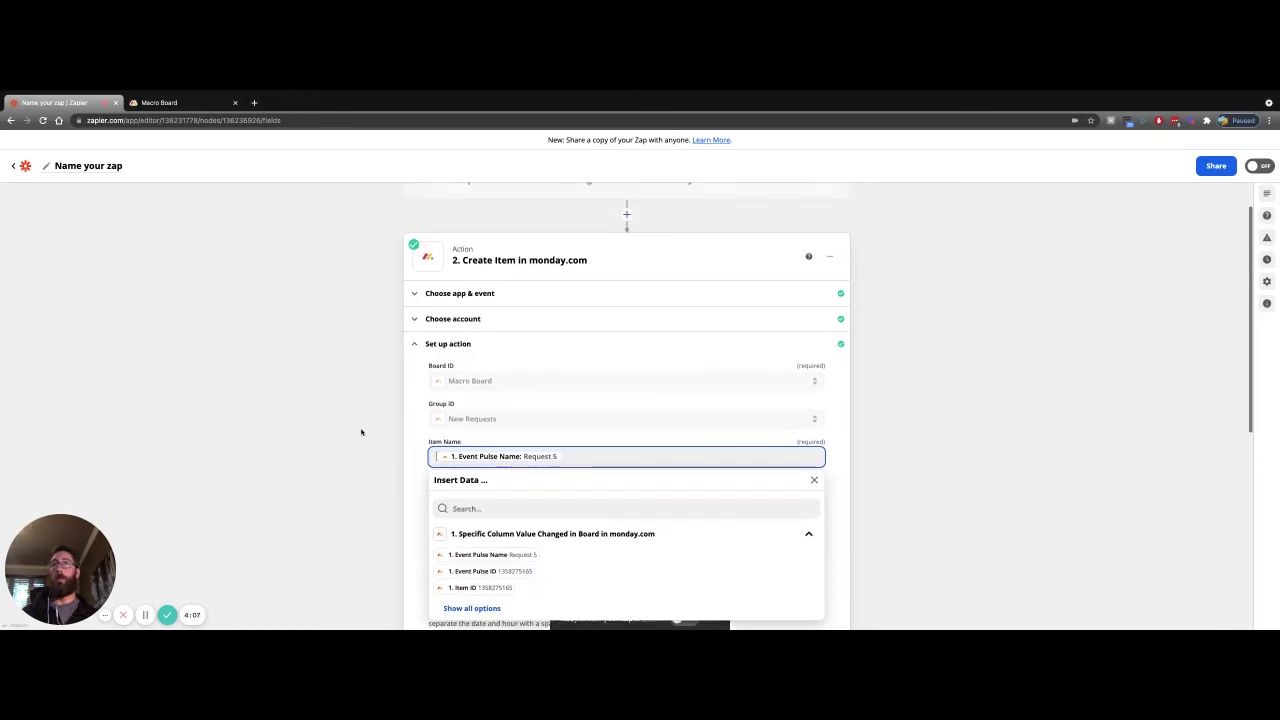
pyautogui.scroll(1, 361, 432)
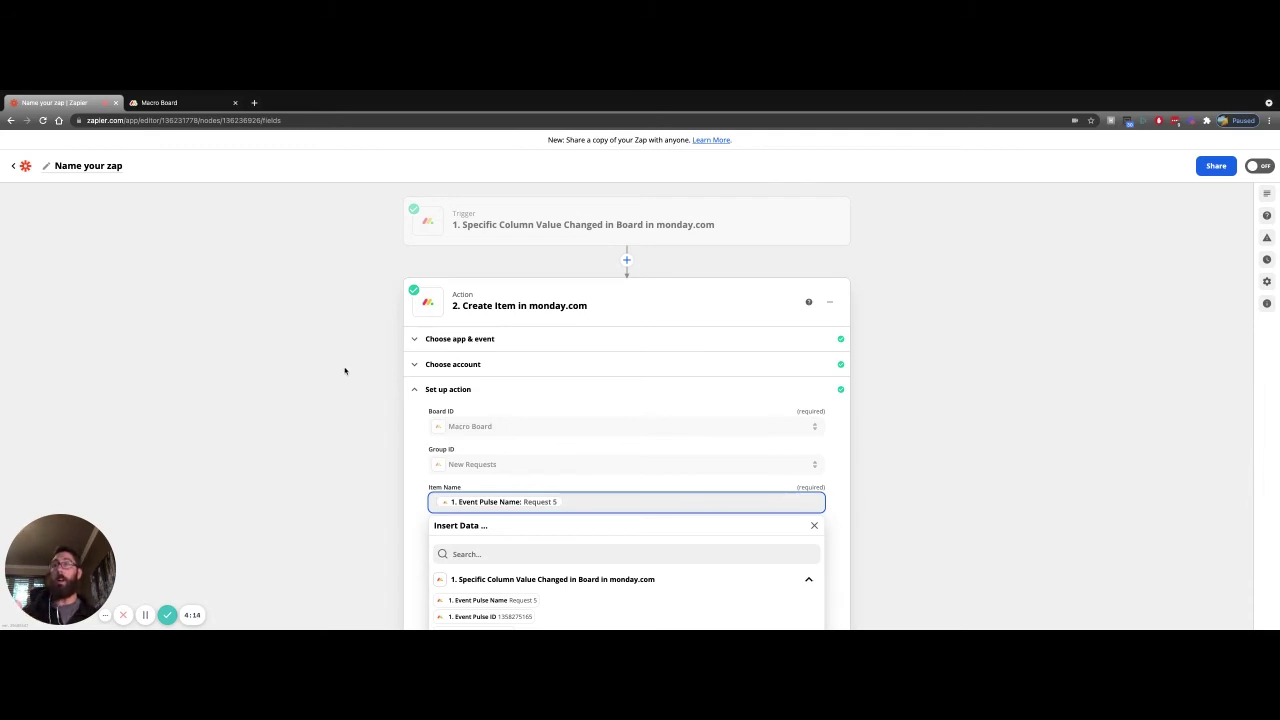
pyautogui.scroll(-2, 359, 413)
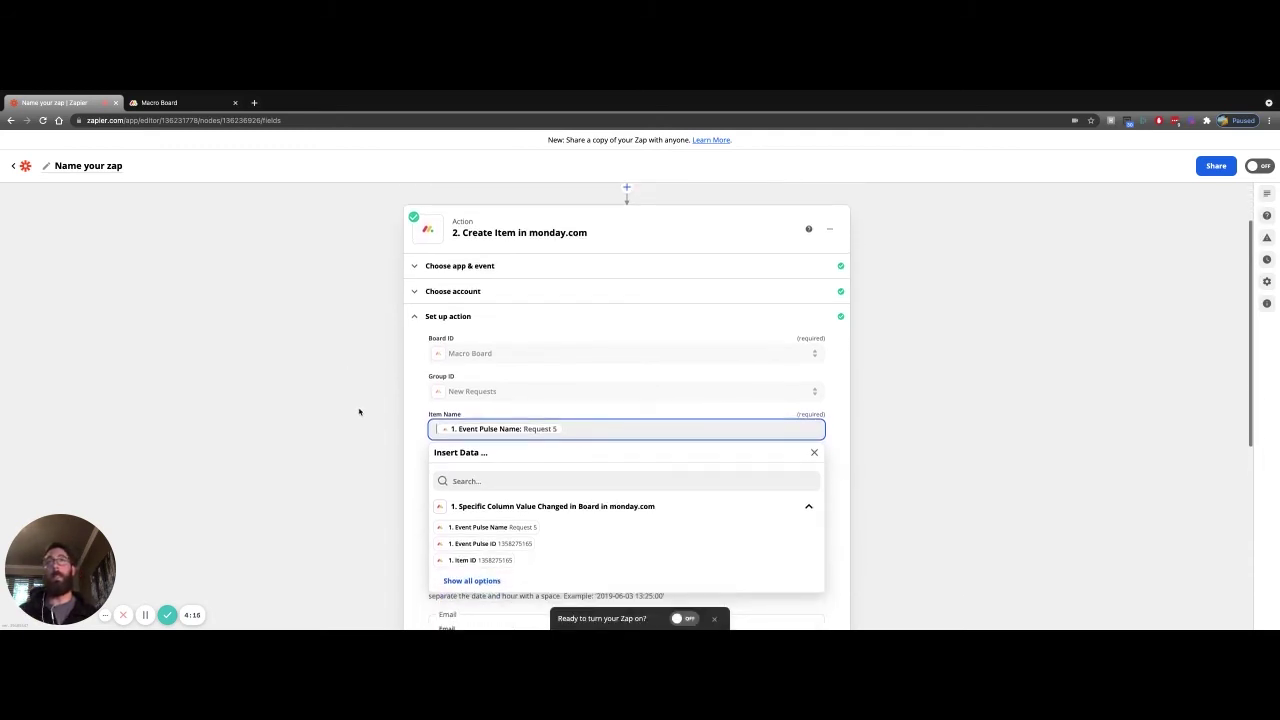
pyautogui.click(585, 429)
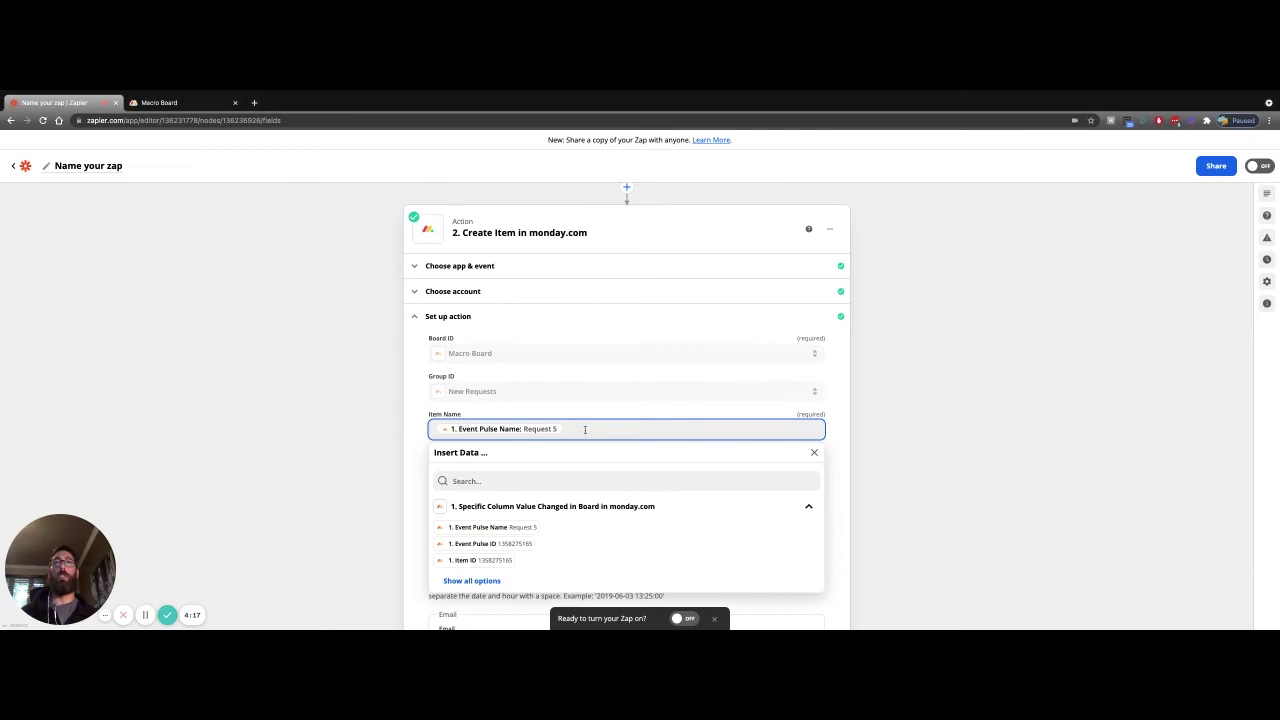
pyautogui.click(847, 421)
pyautogui.scroll(2, 370, 433)
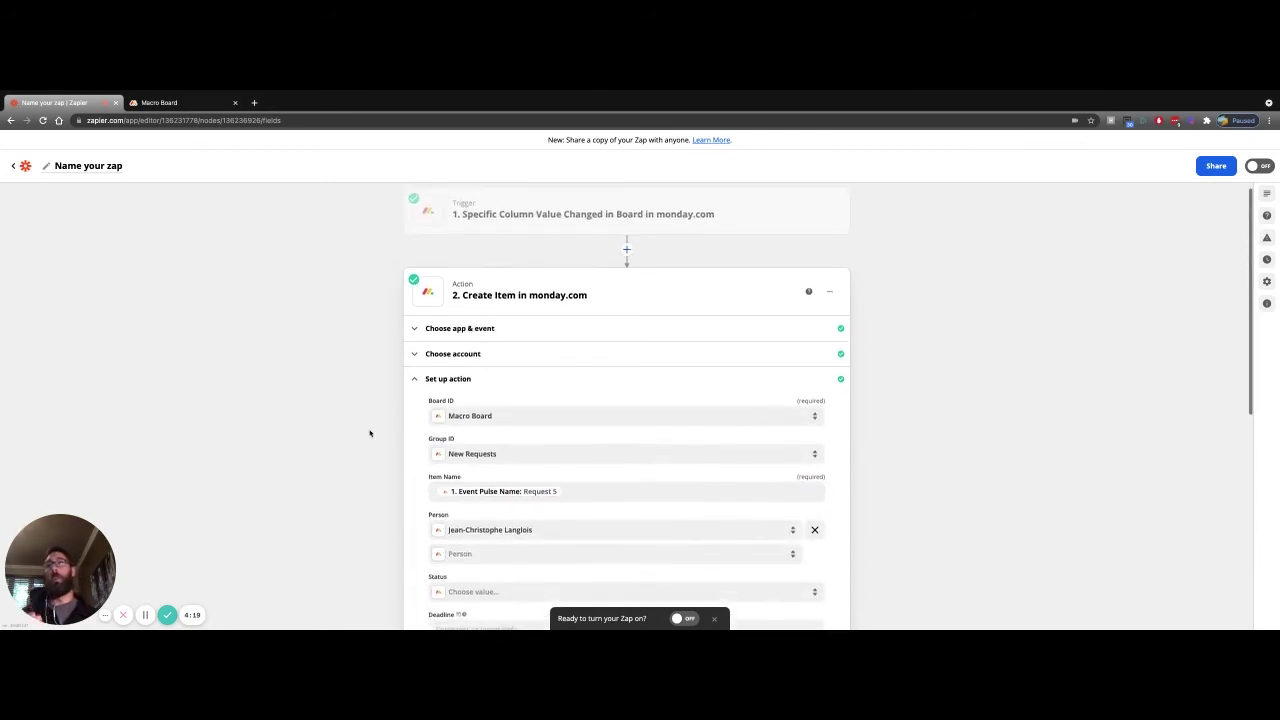
pyautogui.scroll(-2, 457, 436)
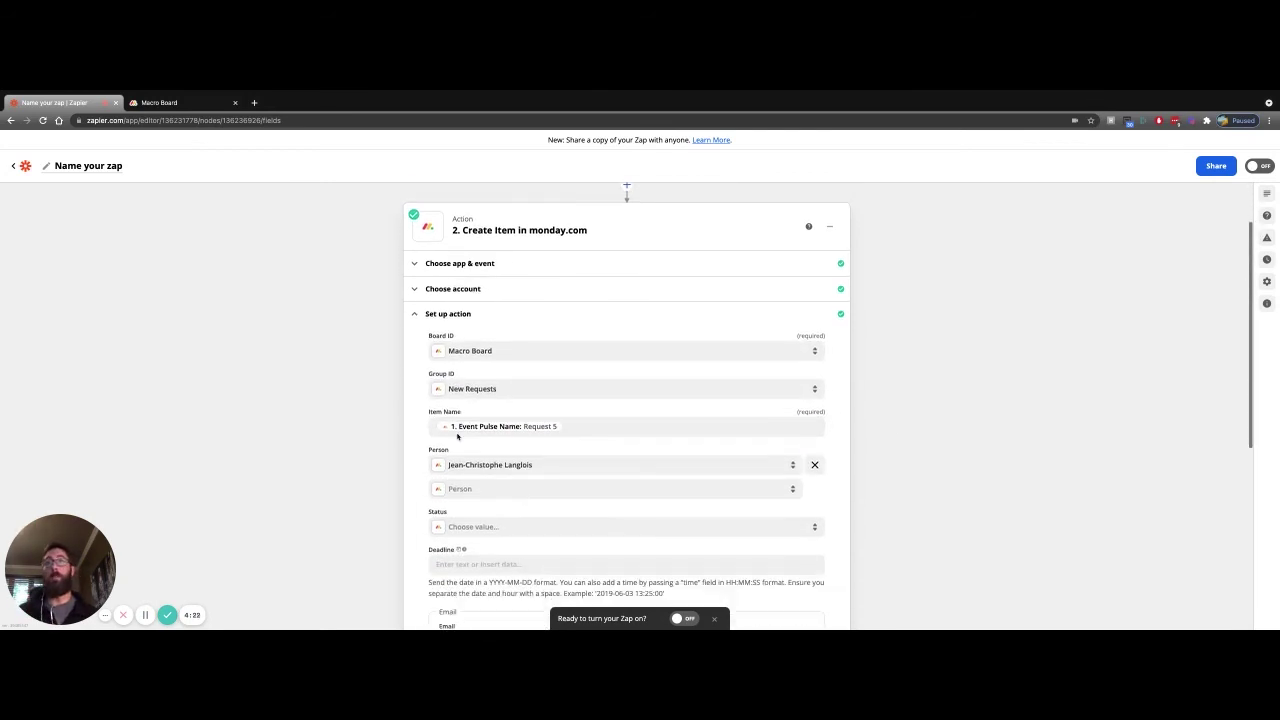
pyautogui.click(580, 423)
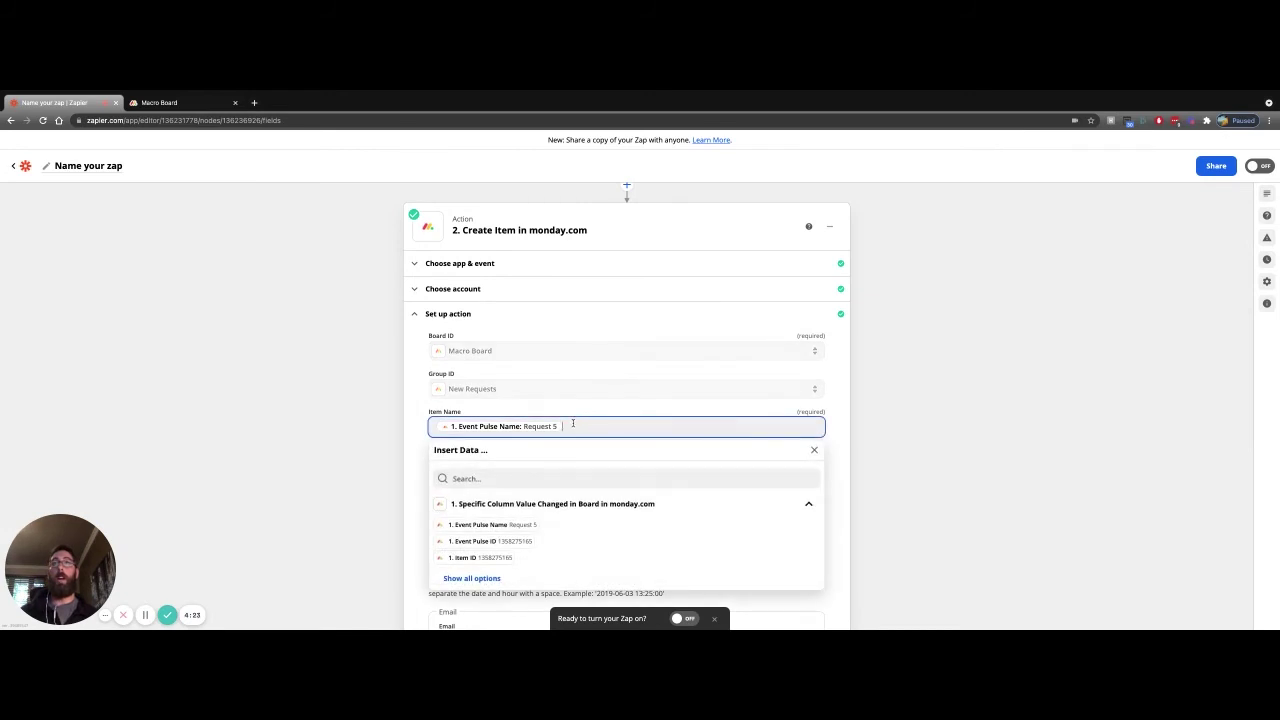
pyautogui.click(349, 437)
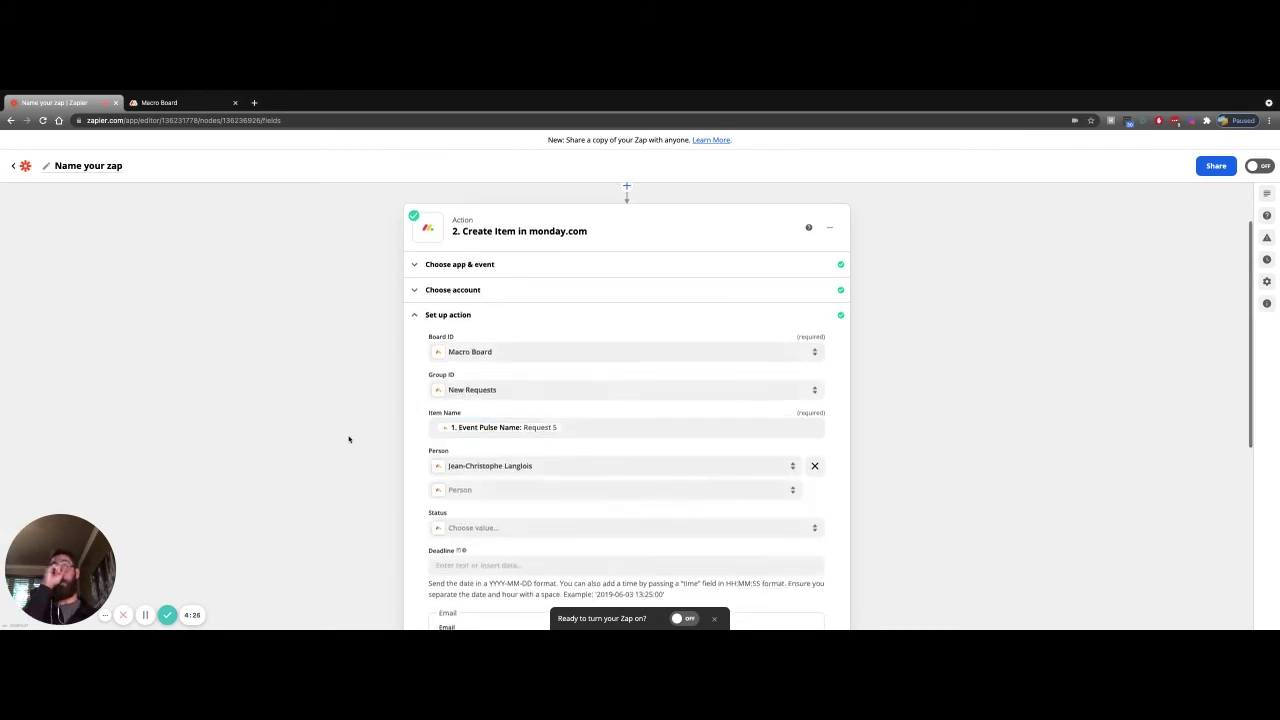
# - Review the Create Item action's test result and turn on the Zap
pyautogui.scroll(-2, 349, 438)
pyautogui.scroll(-9, 557, 549)
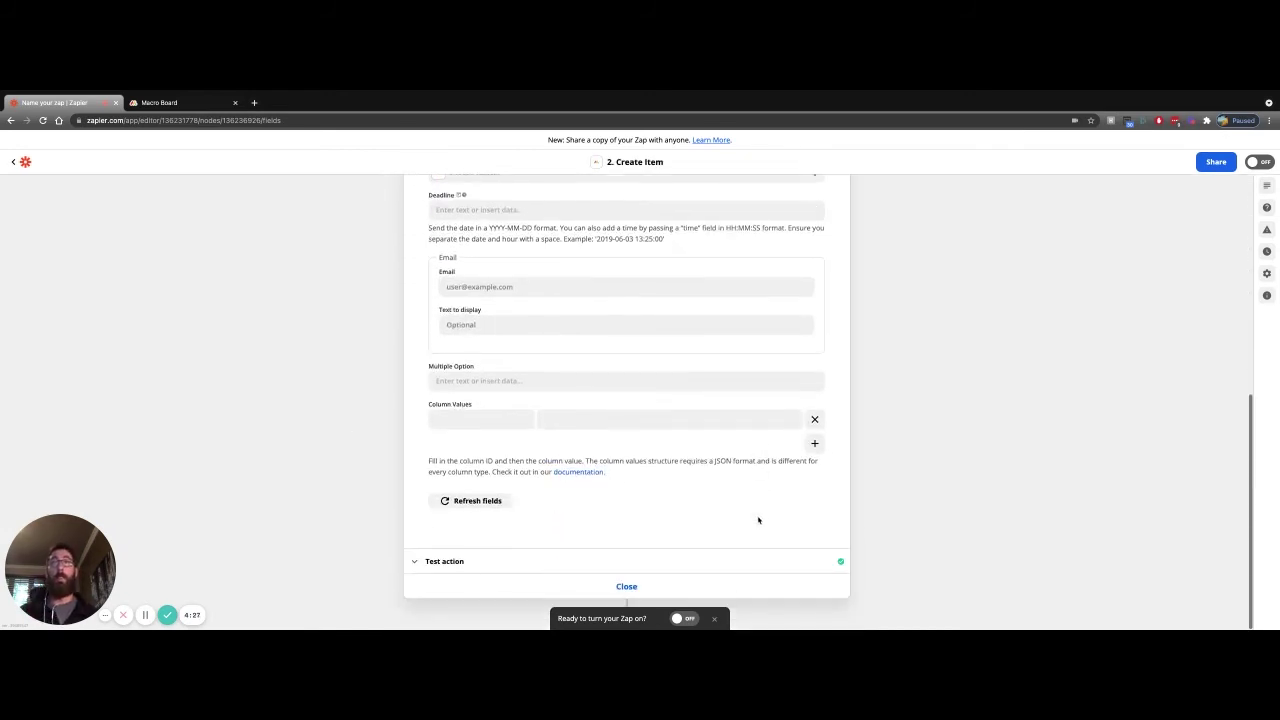
pyautogui.click(462, 563)
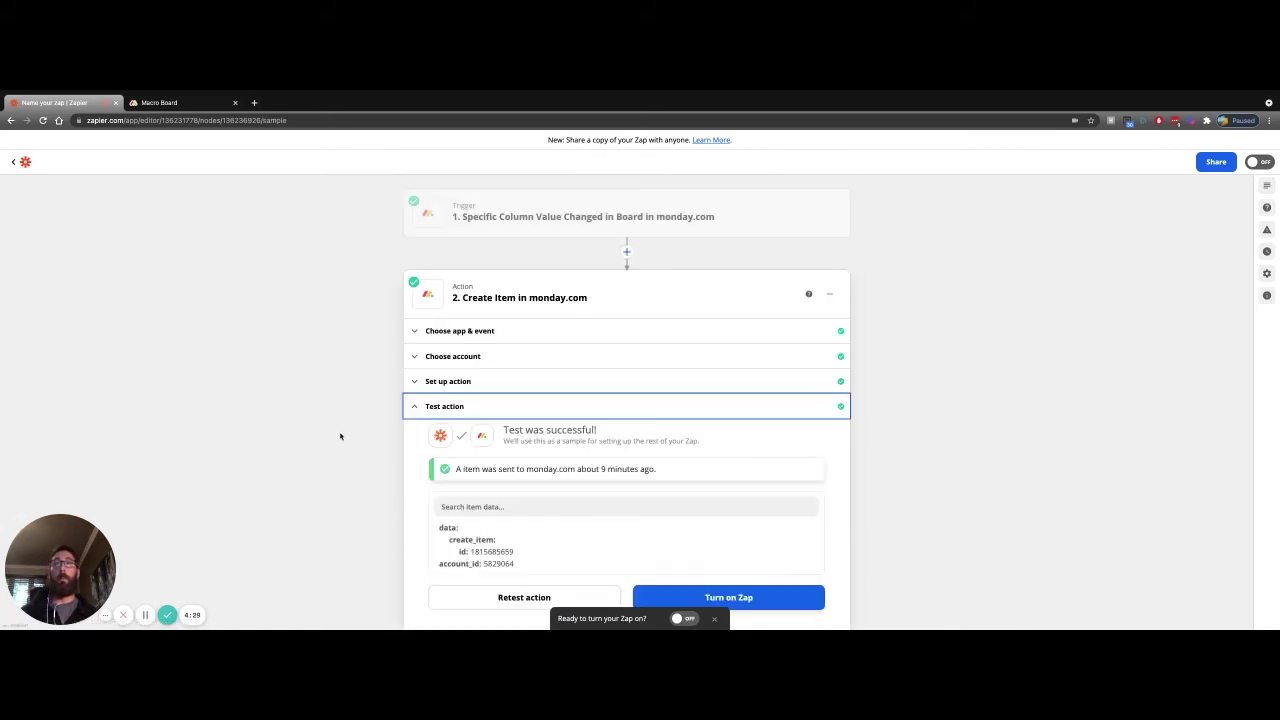
pyautogui.click(728, 540)
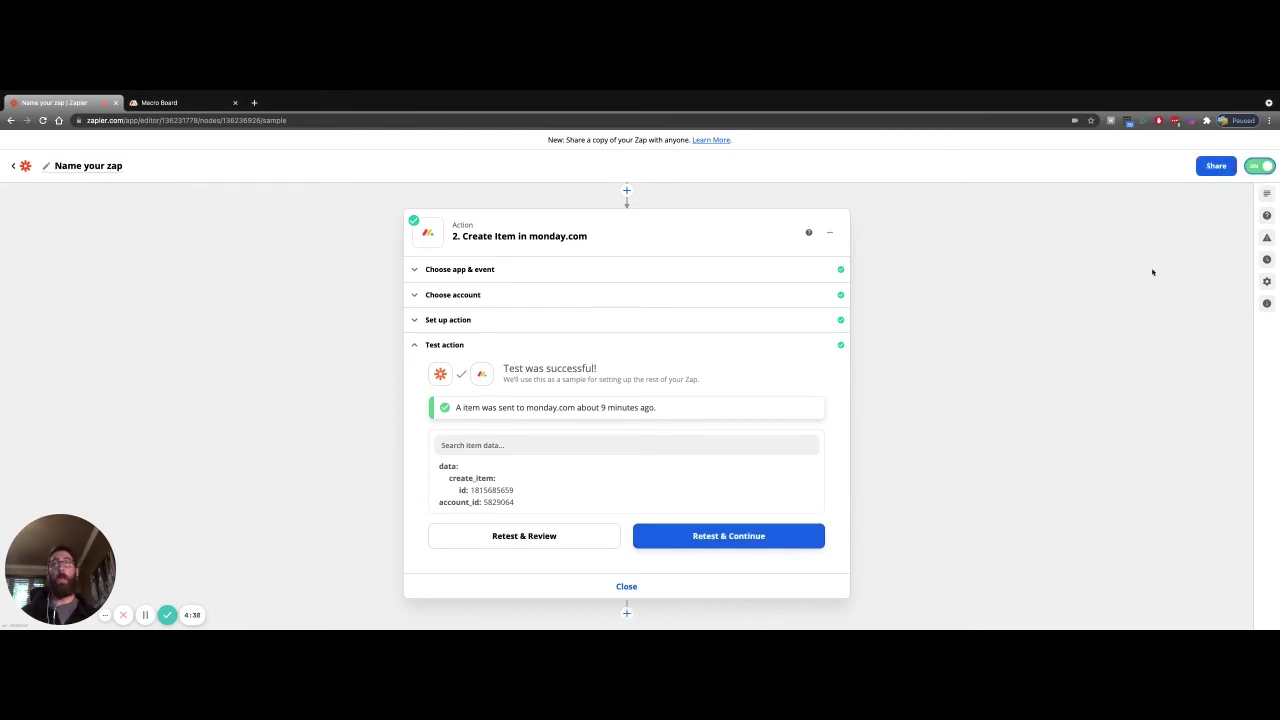
pyautogui.scroll(2, 203, 286)
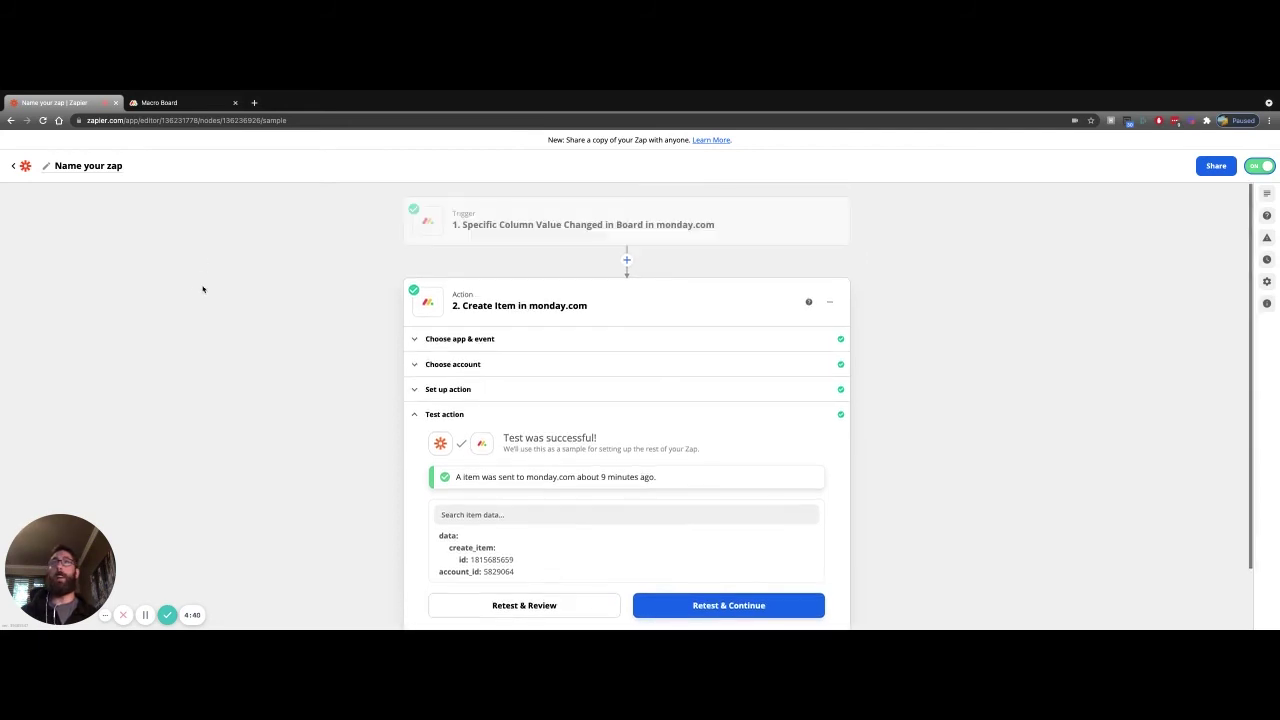
# - Switch to monday.com and set the status of Request 3 in the New Requests group to Stuck
pyautogui.click(160, 128)
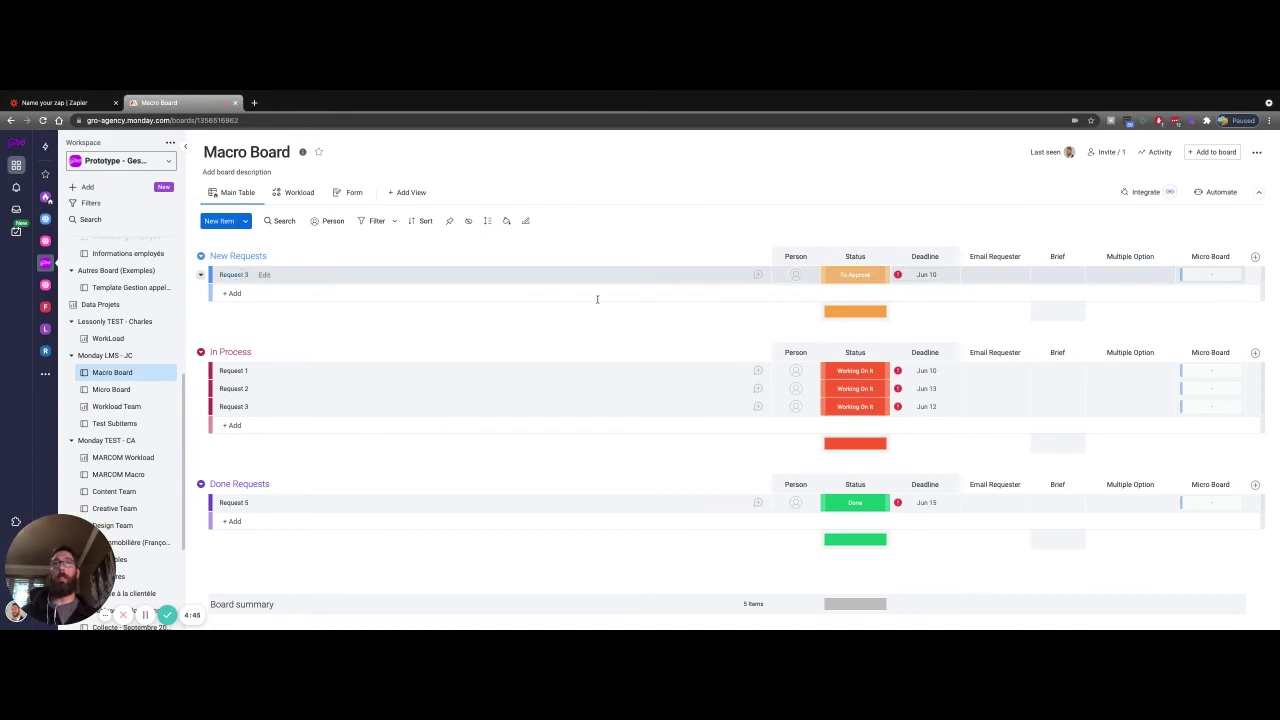
pyautogui.click(855, 274)
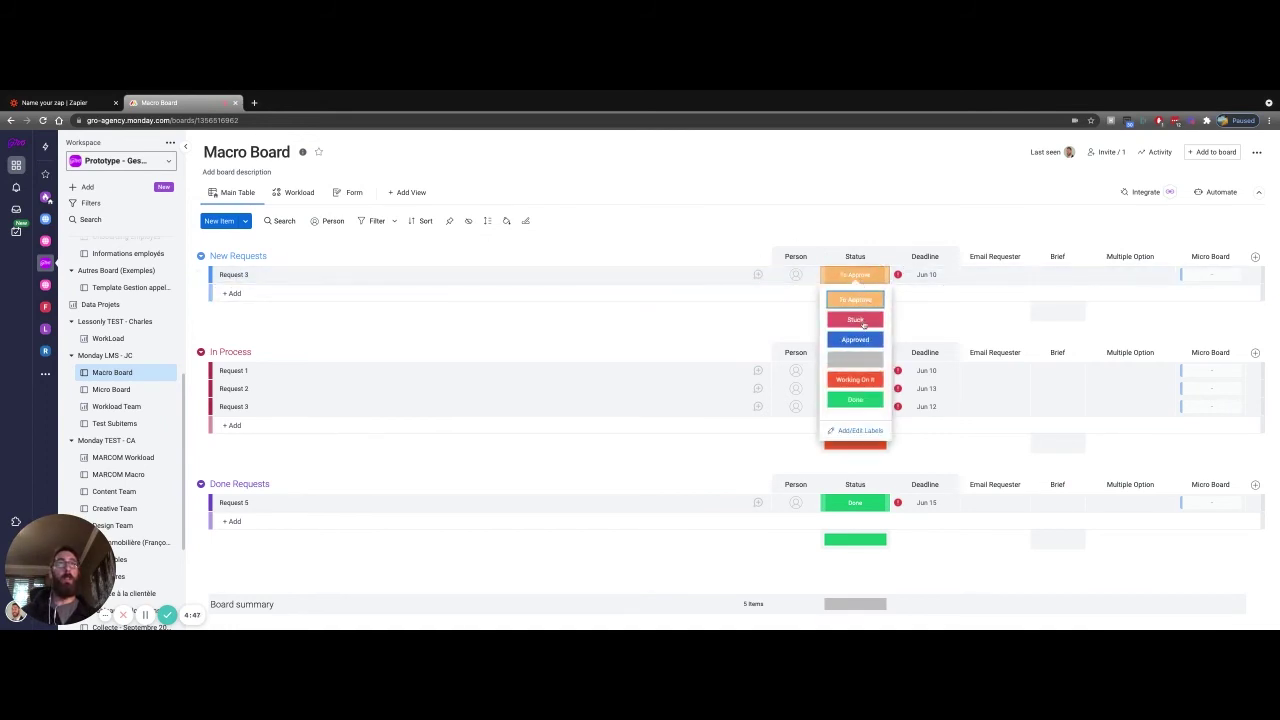
pyautogui.click(856, 321)
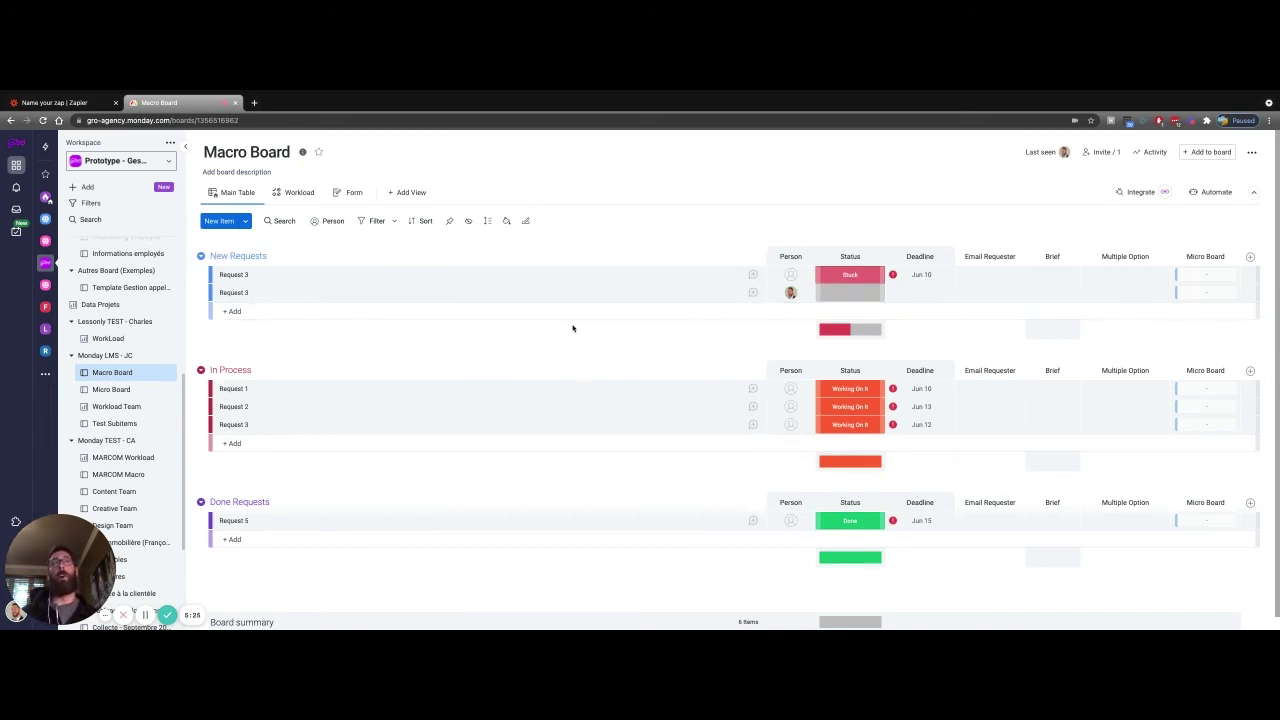
# - Check which automations exist on the Macro Board and whether they are active, and return to the board
pyautogui.click(1210, 193)
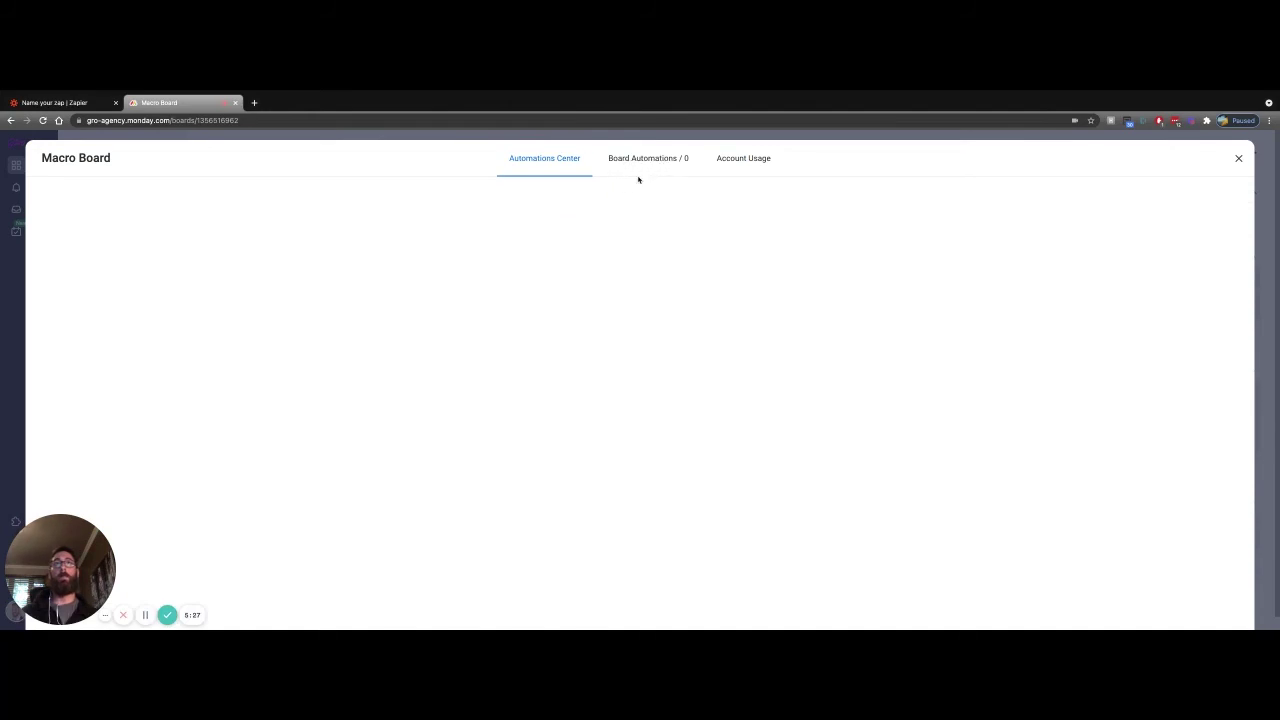
pyautogui.click(630, 157)
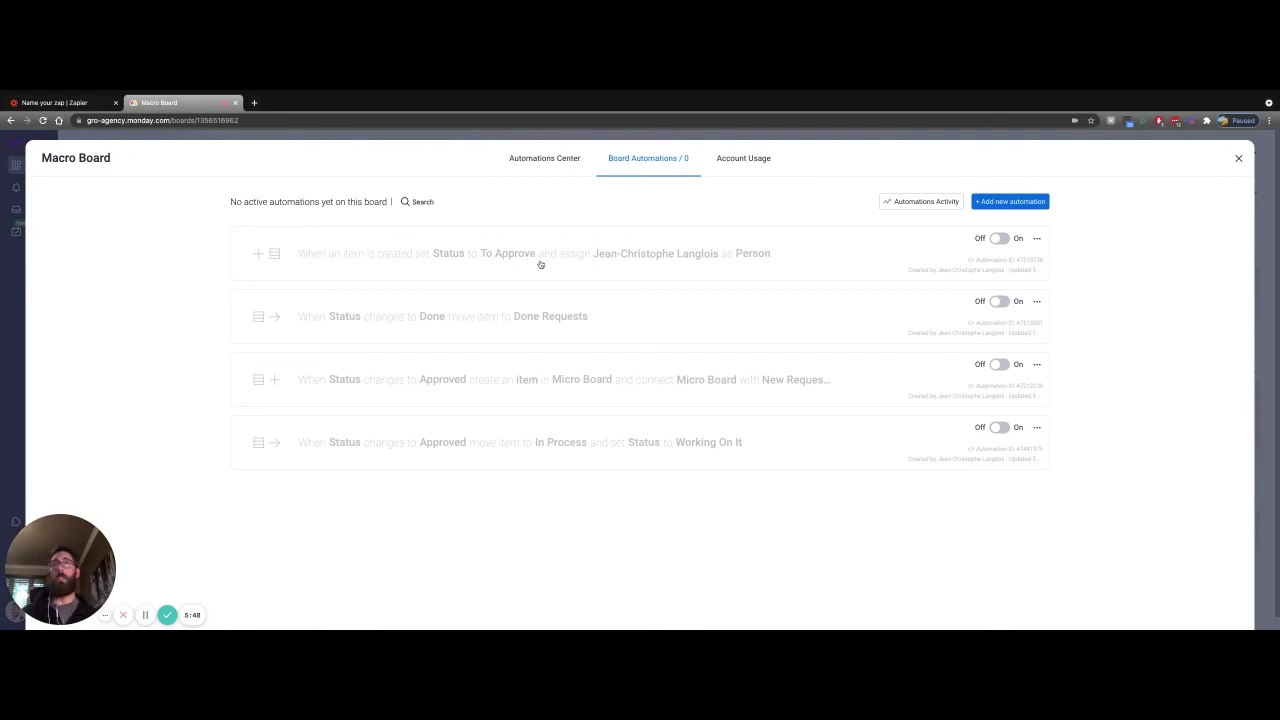
pyautogui.click(1238, 161)
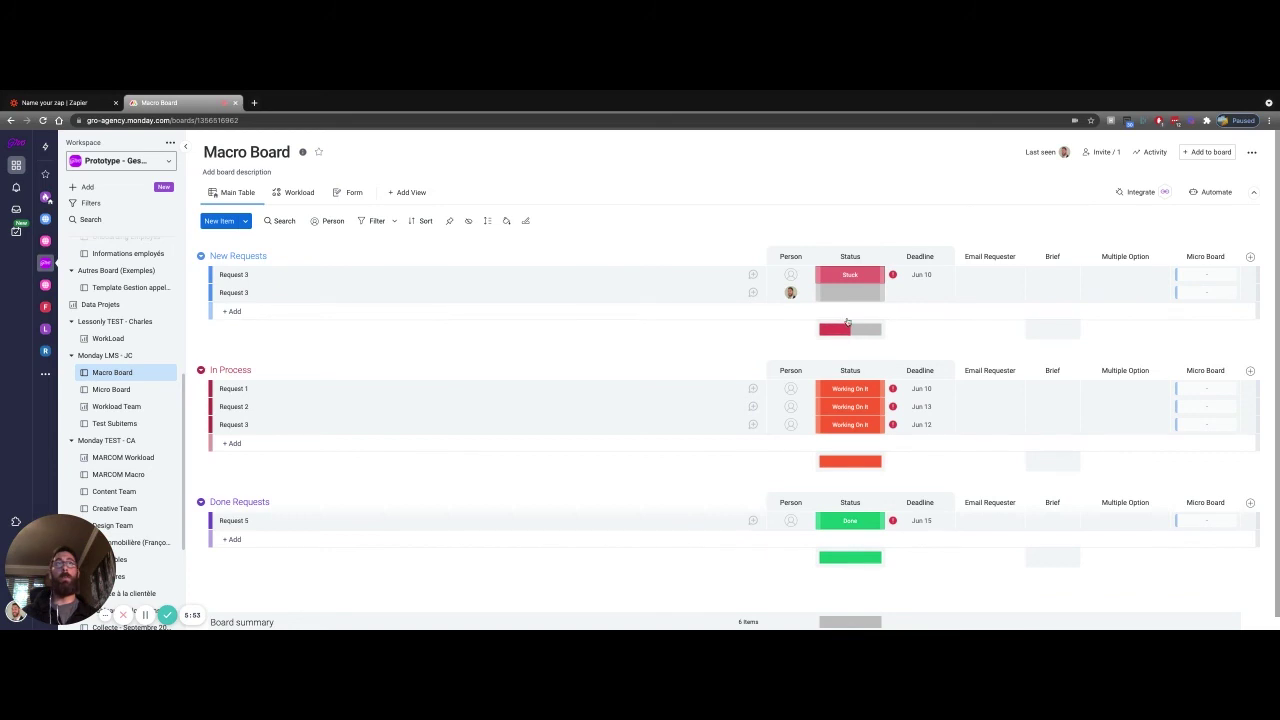
# - Examine the items in the Macro Board's New Requests group, and switch back to Zapier to review the Create Item action's test result
pyautogui.scroll(-1, 856, 314)
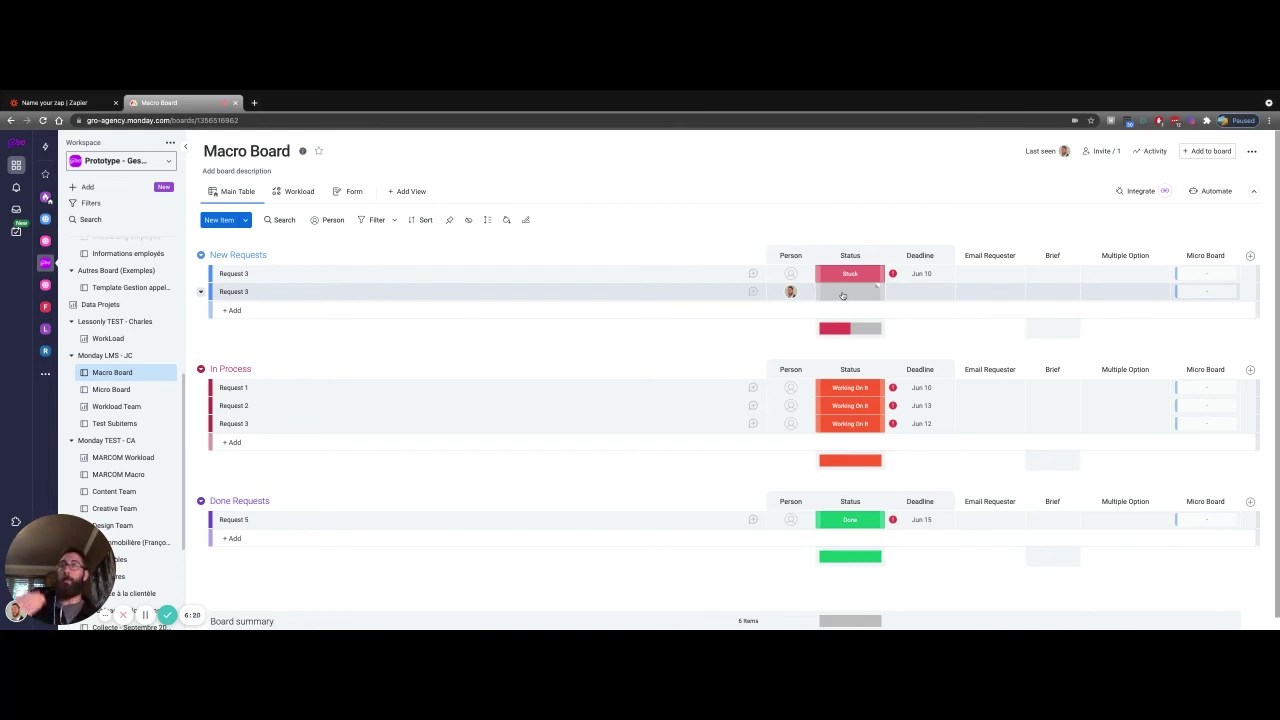
pyautogui.click(428, 307)
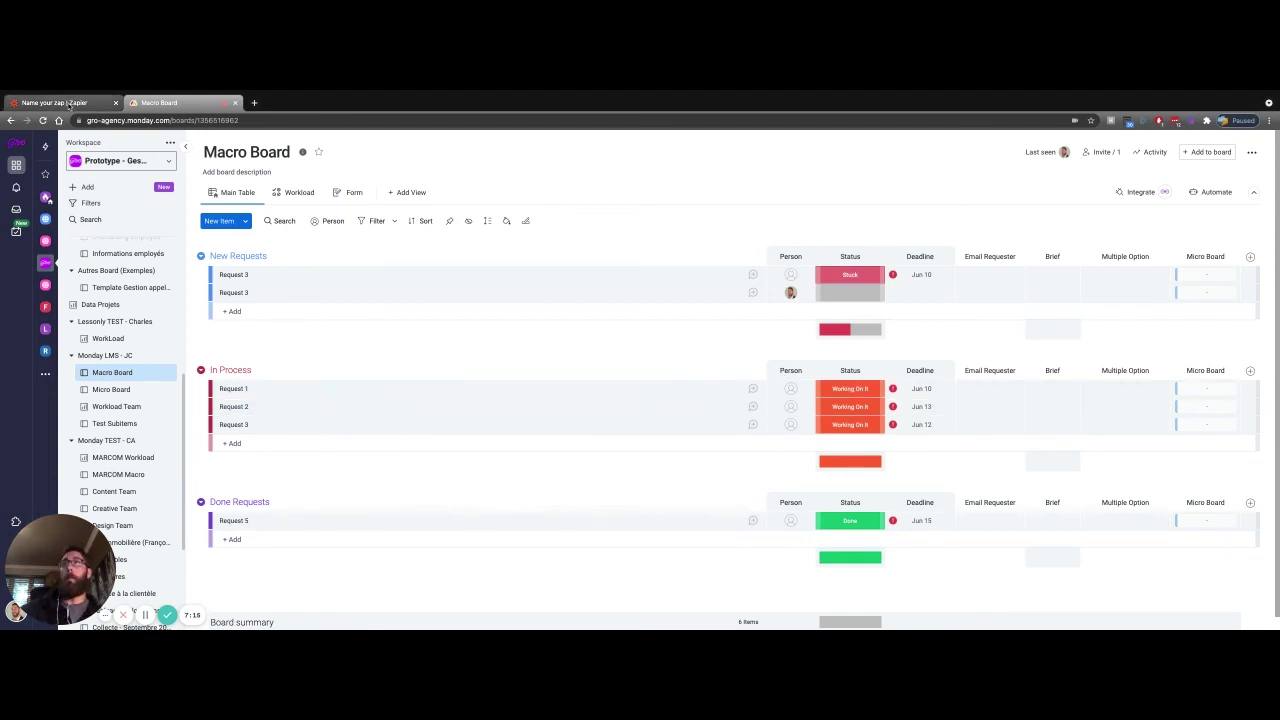
pyautogui.click(70, 103)
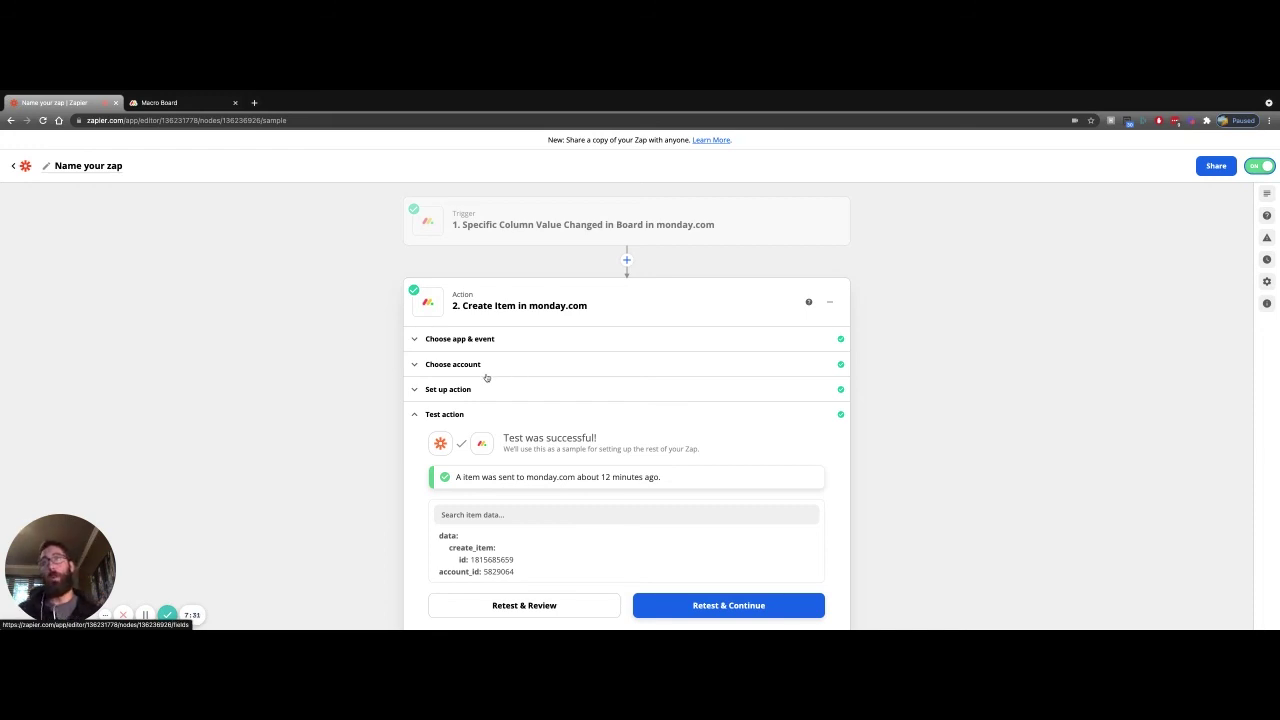
pyautogui.scroll(-1, 323, 466)
pyautogui.scroll(1, 323, 468)
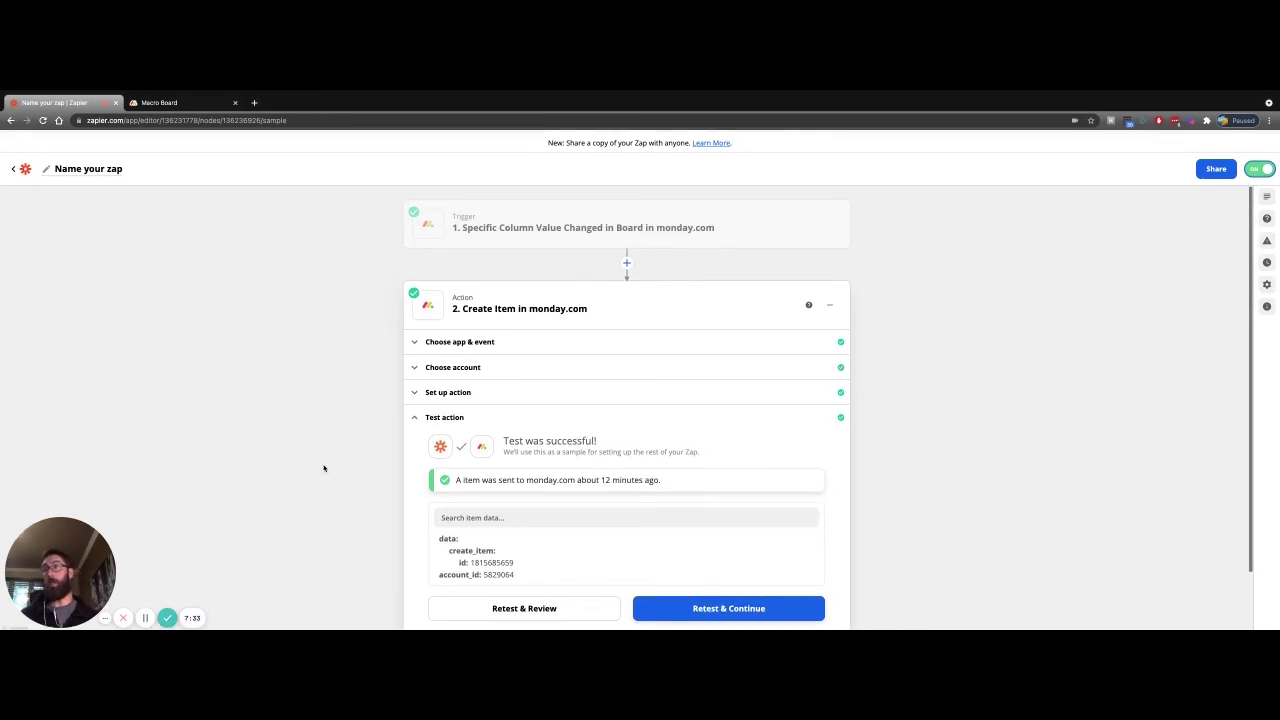